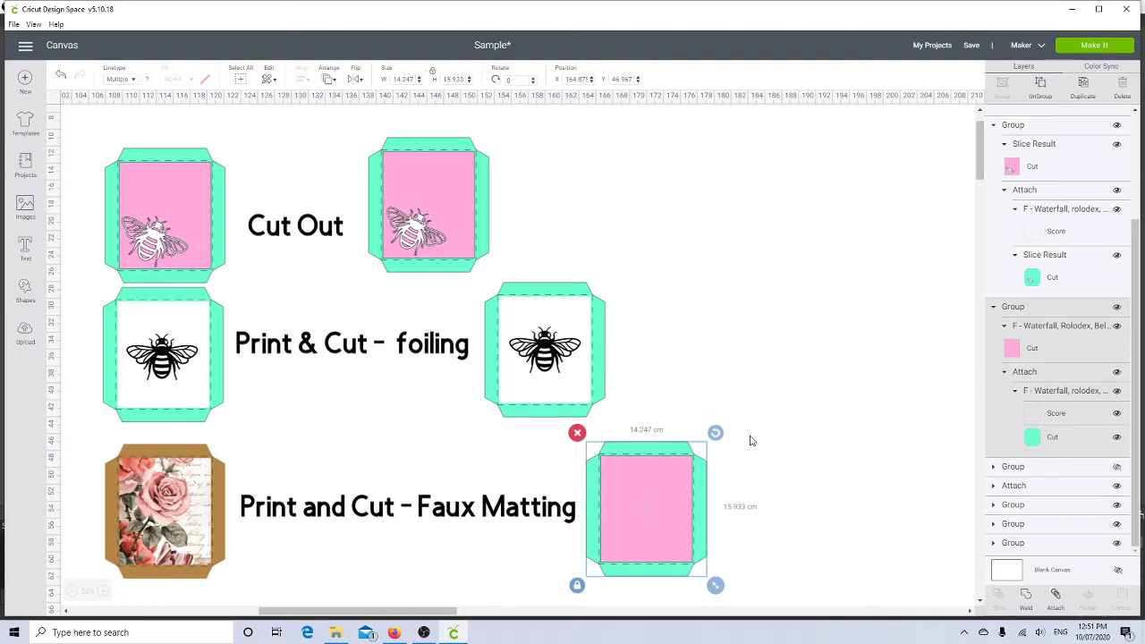
- Ungroup the waterfall page beside "Print and Cut - Faux Matting" and set its pink panel's fill to Print
left_click(1039, 85)
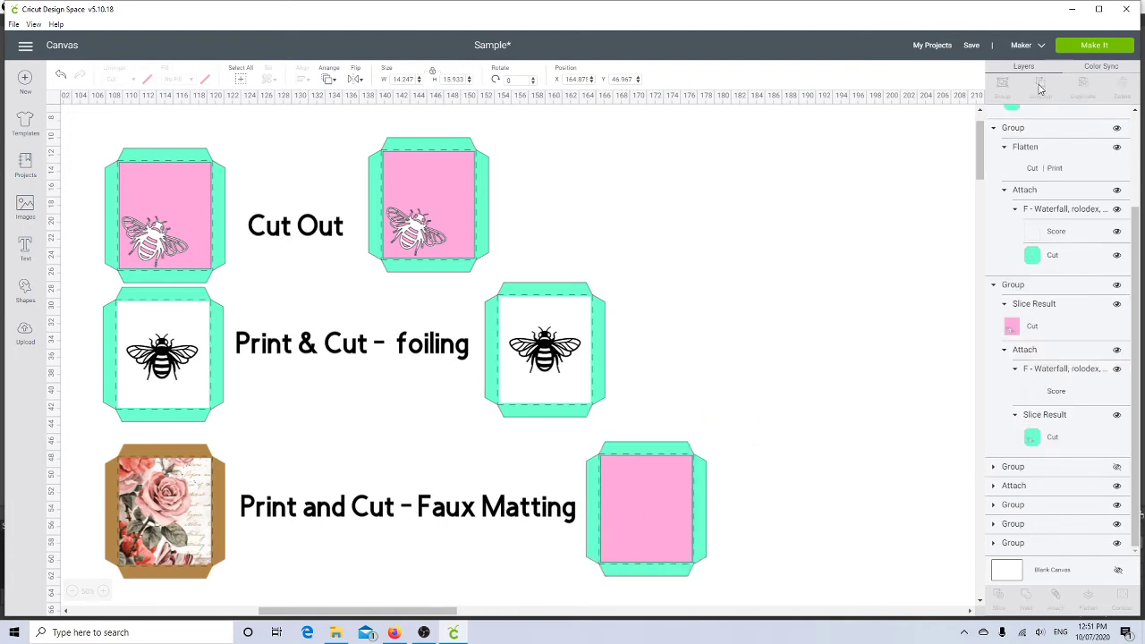
left_click(655, 498)
left_click(655, 498)
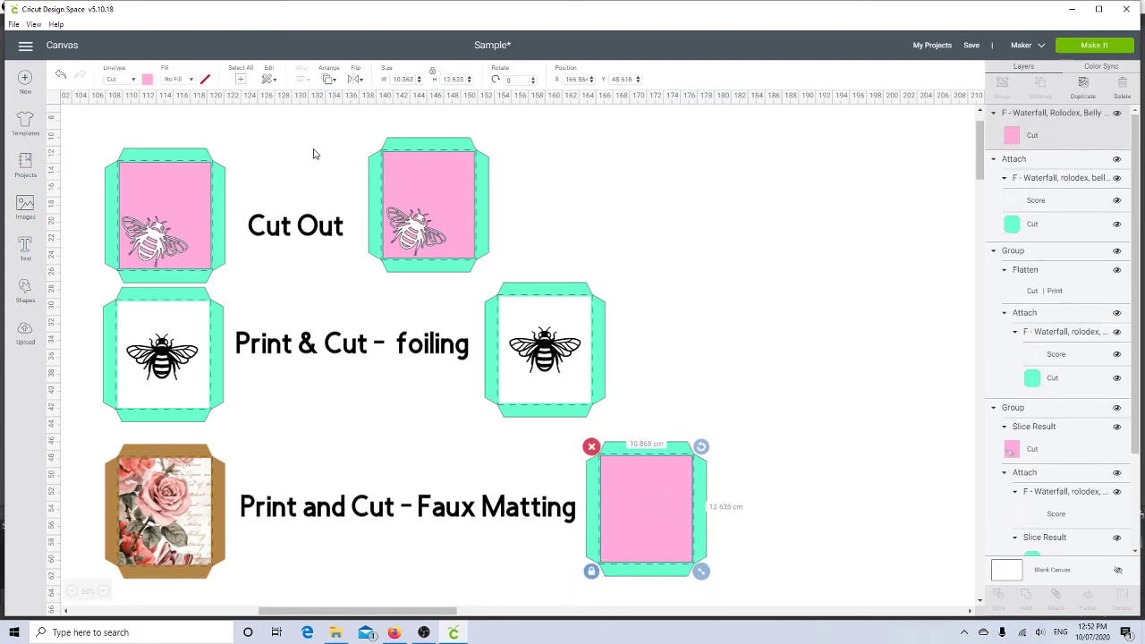
left_click(185, 81)
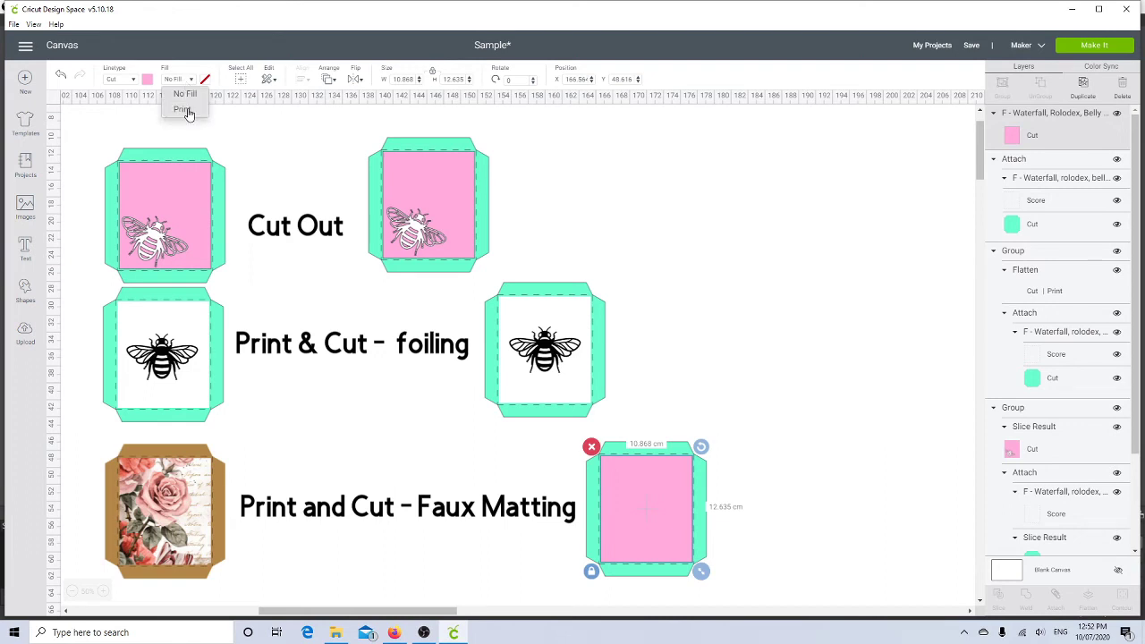
left_click(185, 110)
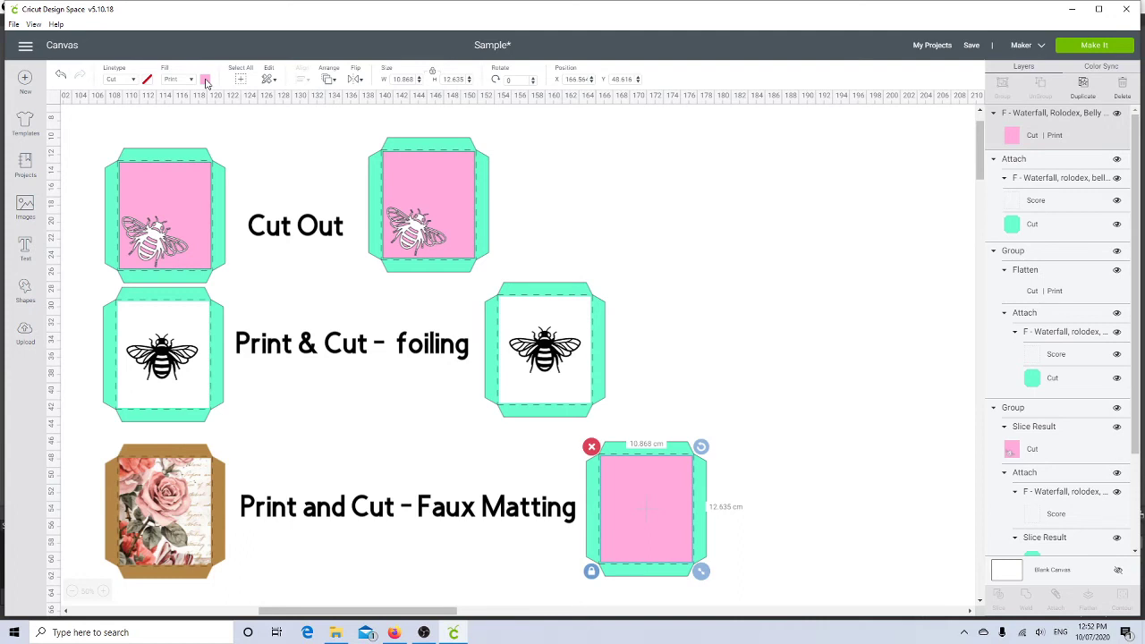
- Fill the pink panel with the rose and bee print pattern instead of a solid colour
left_click(205, 80)
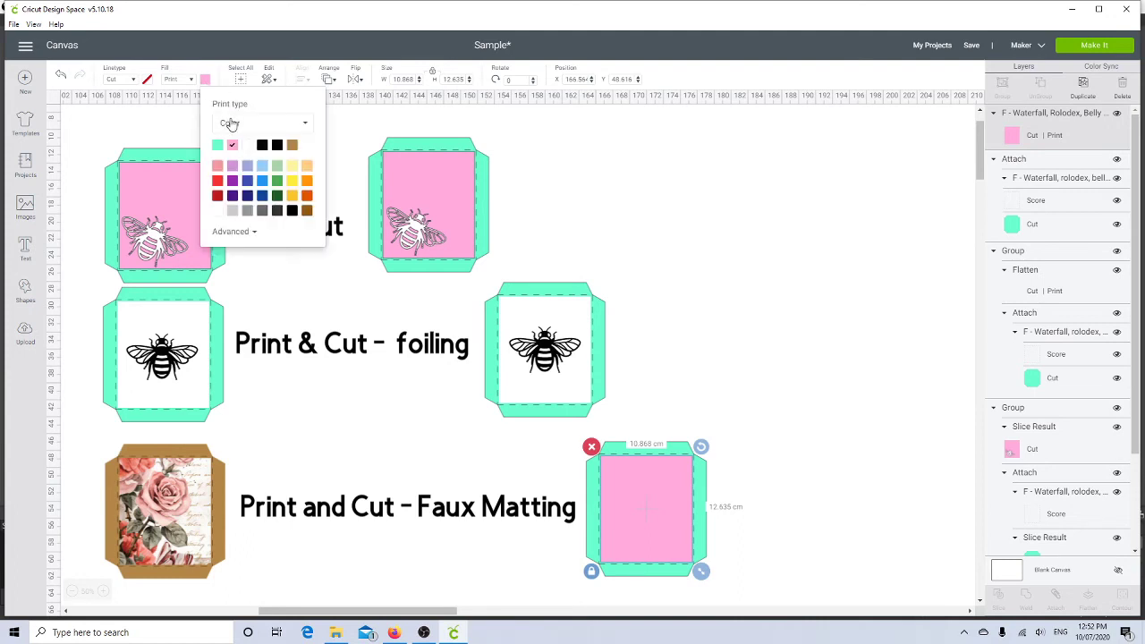
left_click(230, 123)
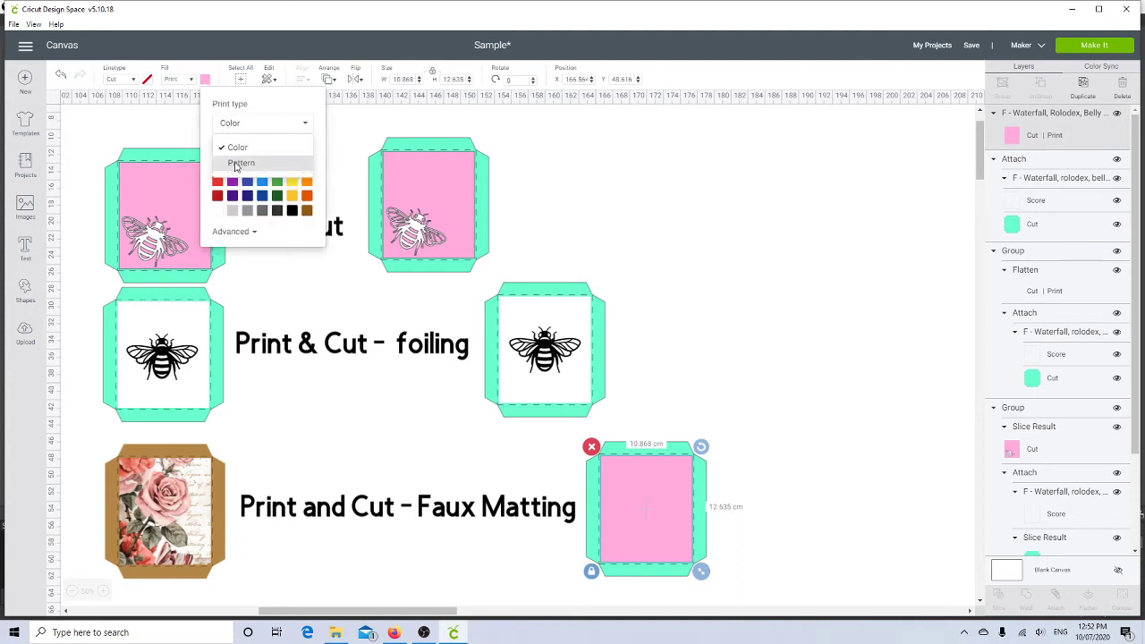
left_click(236, 167)
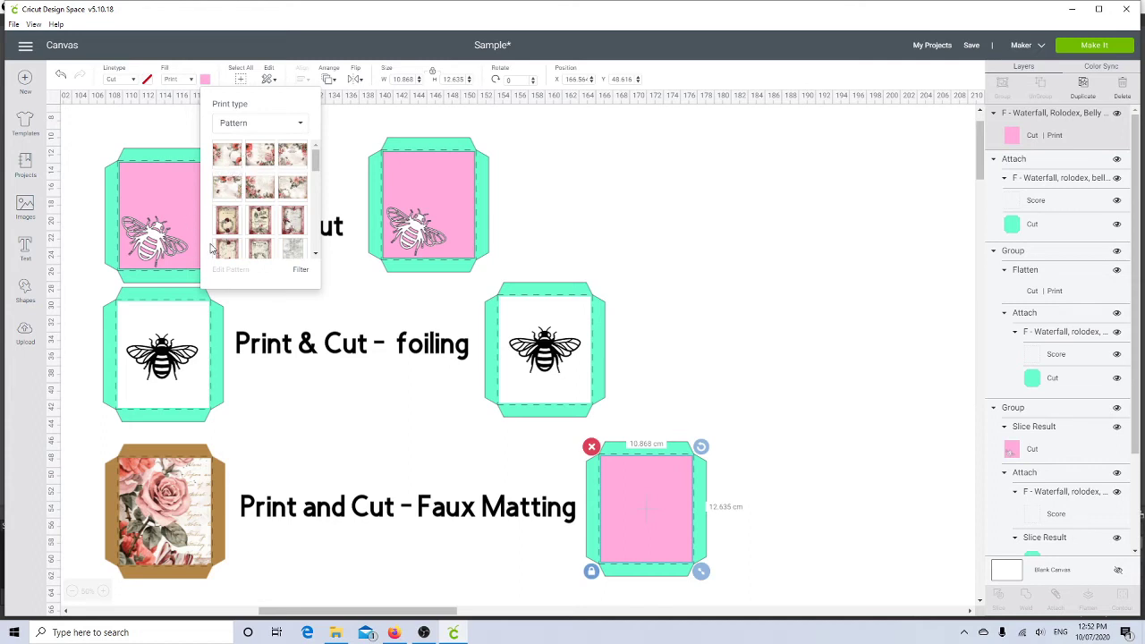
left_click(224, 188)
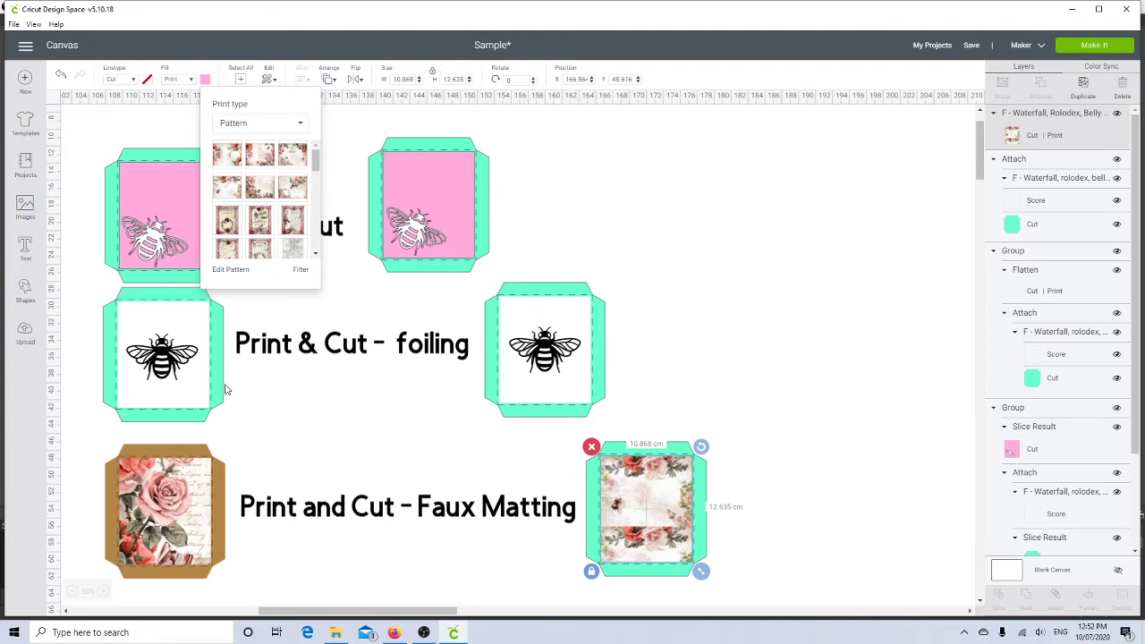
- Edit the panel's pattern, setting its scale to 163 and its horizontal offset to -14
left_click(234, 274)
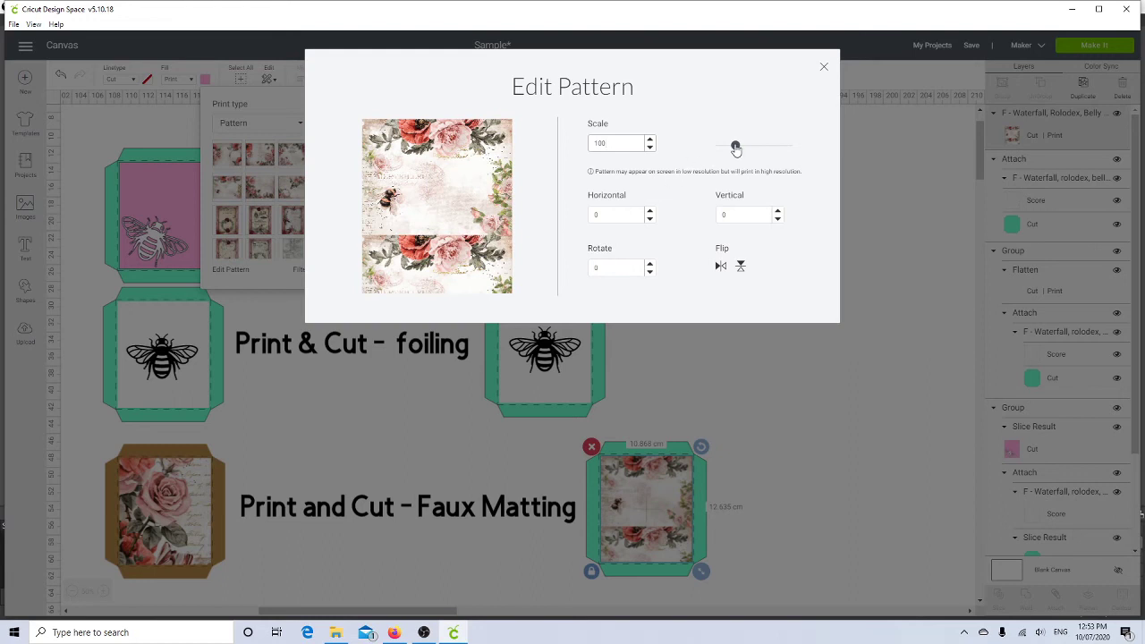
left_click_drag(736, 150, 747, 148)
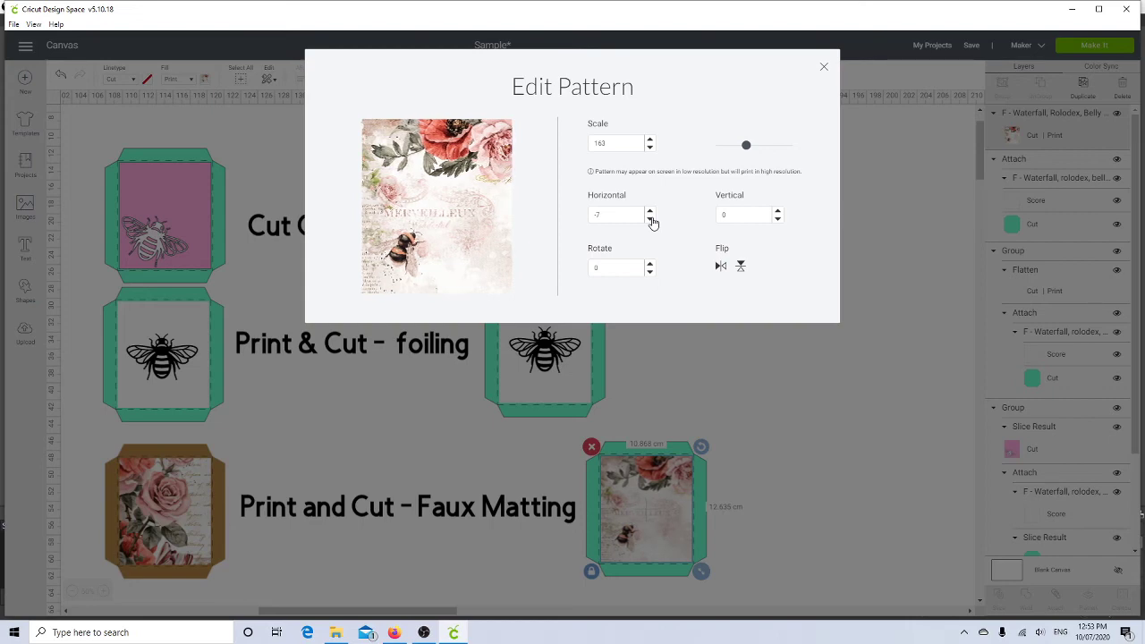
left_click(652, 220)
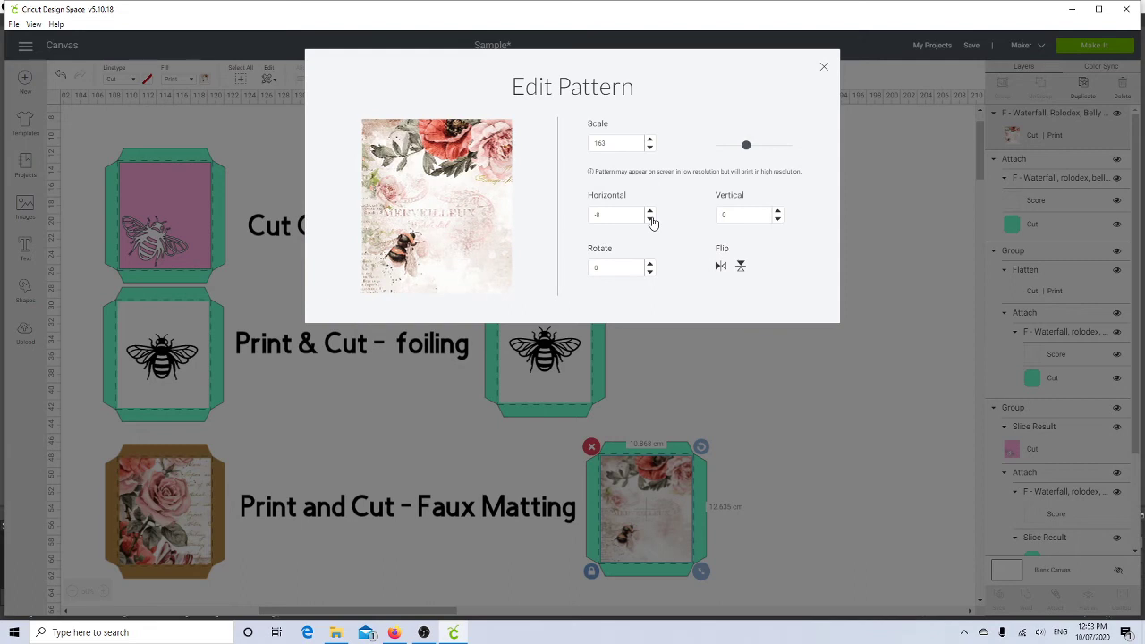
left_click(651, 220)
left_click(651, 220)
left_click(651, 220)
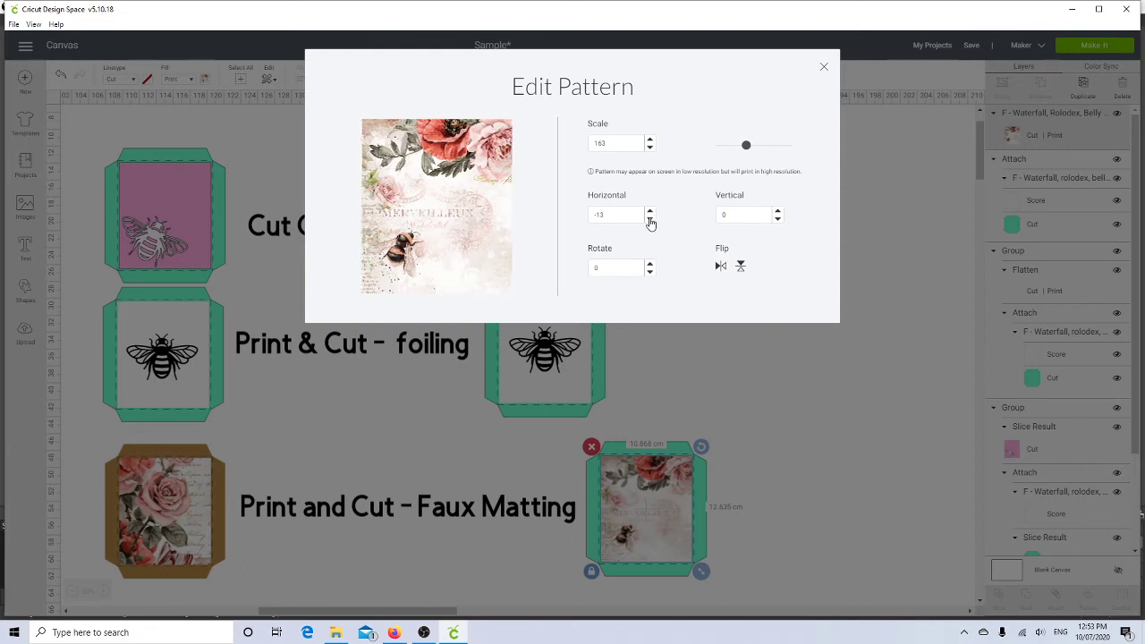
left_click(651, 220)
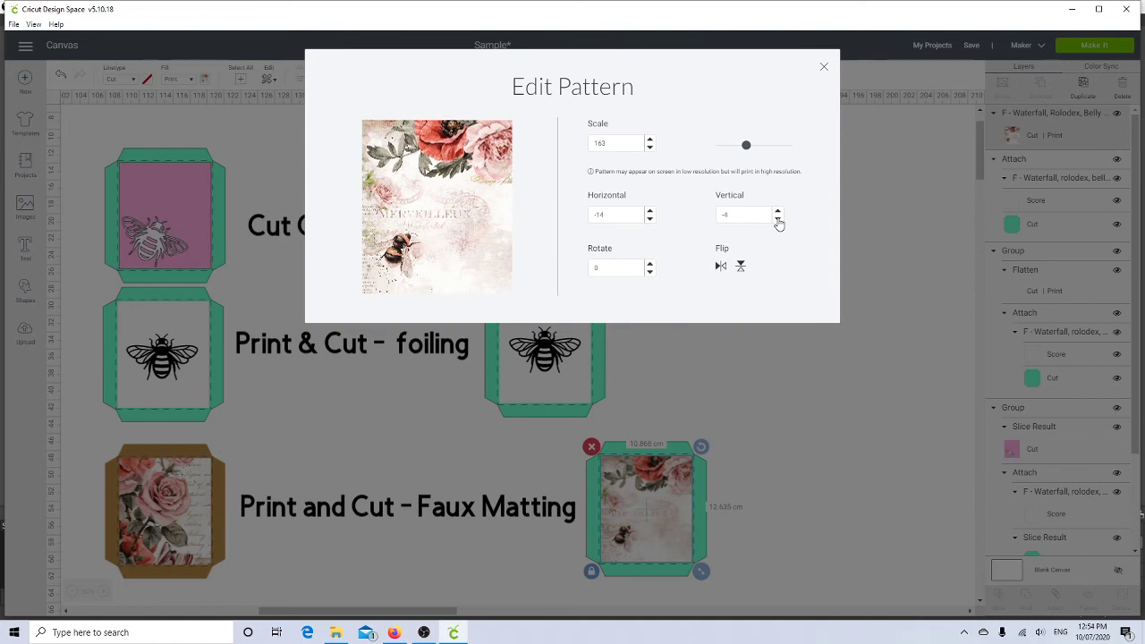
- Try shifting the pattern's vertical offset to about -13
left_click(778, 222)
left_click(778, 222)
left_click(778, 222)
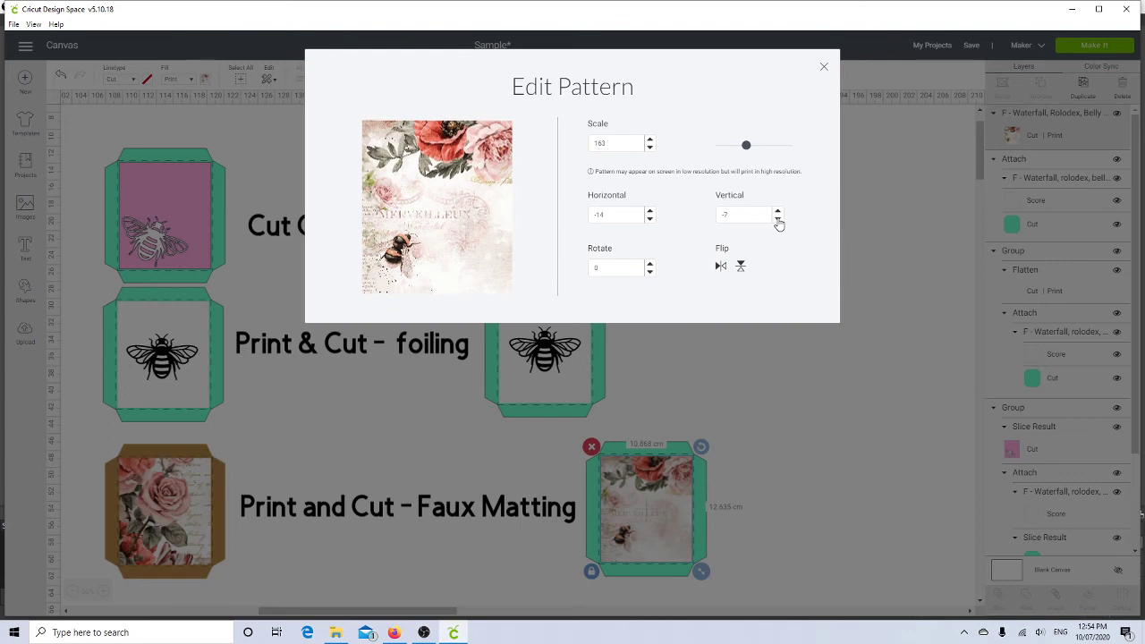
left_click(779, 221)
left_click(778, 222)
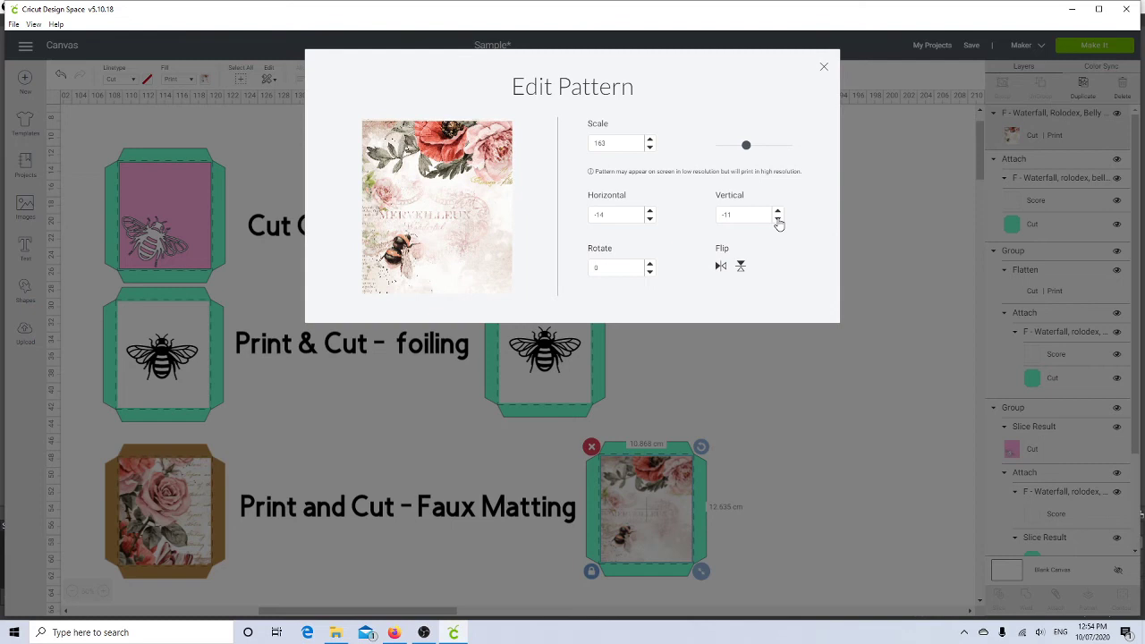
left_click(778, 222)
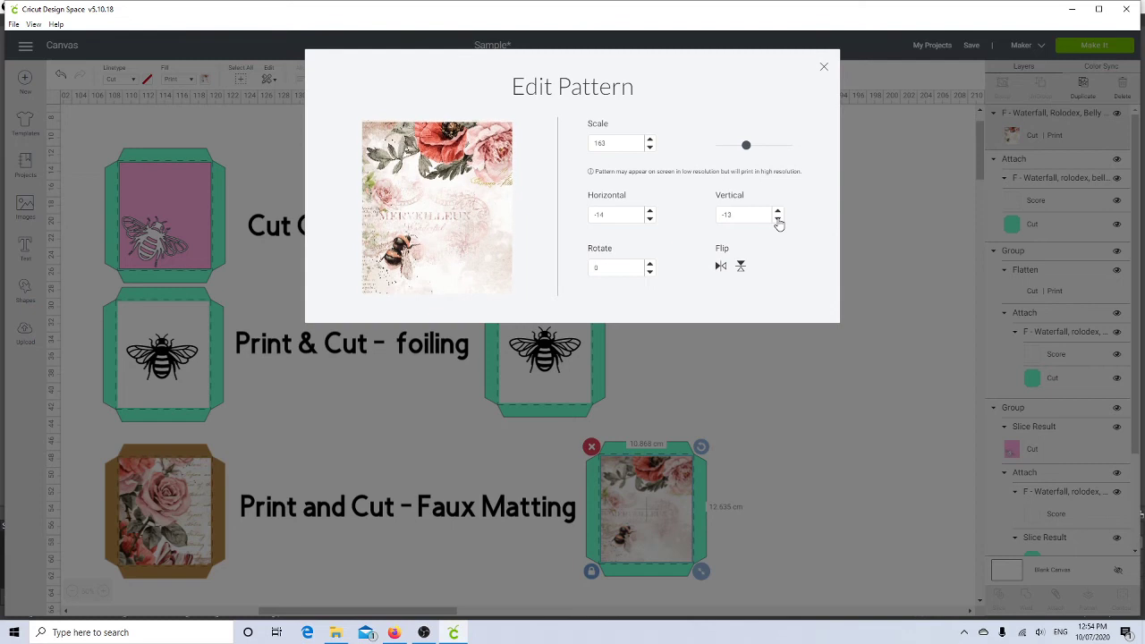
left_click(778, 222)
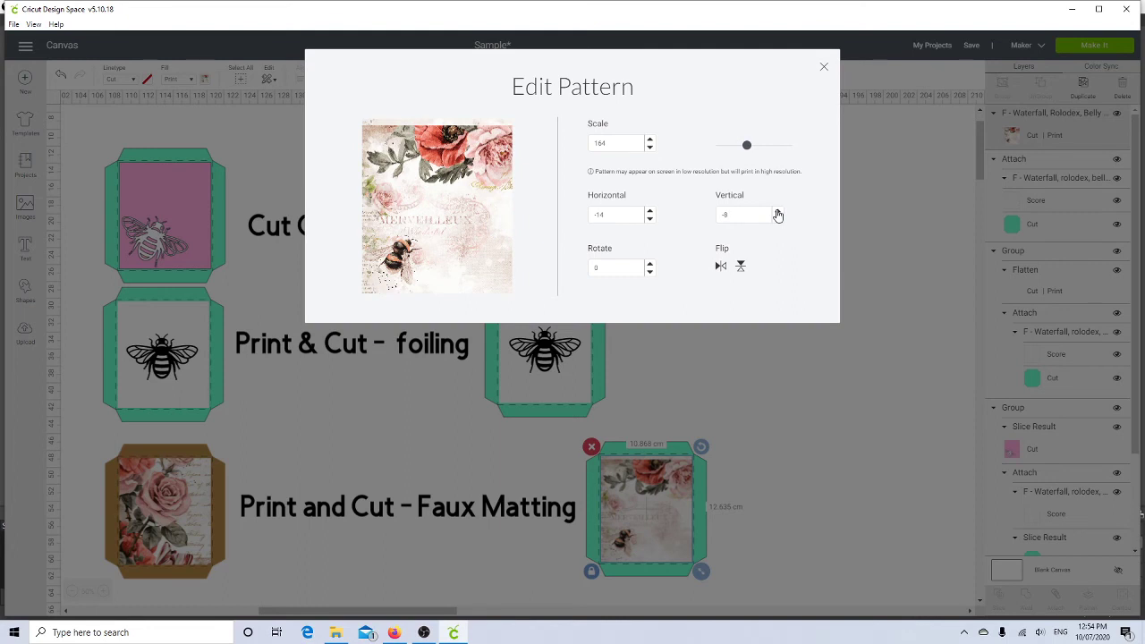
- Set the pattern's scale to 166 and vertical offset to 2, shift its horizontal offset slightly past -16, and close the pattern editor
left_click(777, 214)
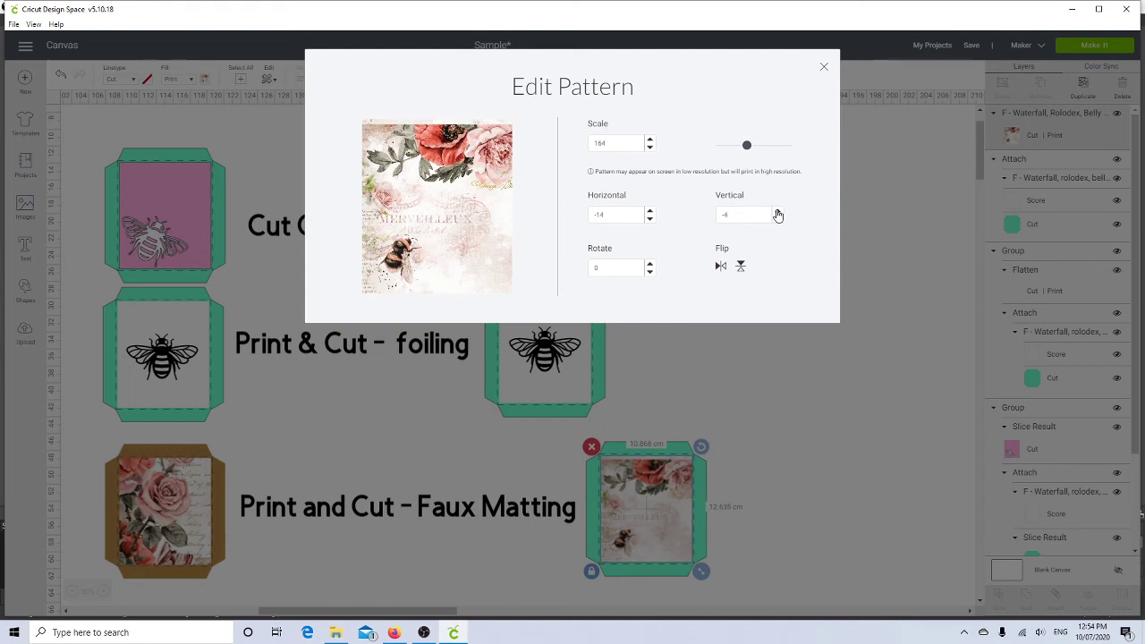
left_click(777, 215)
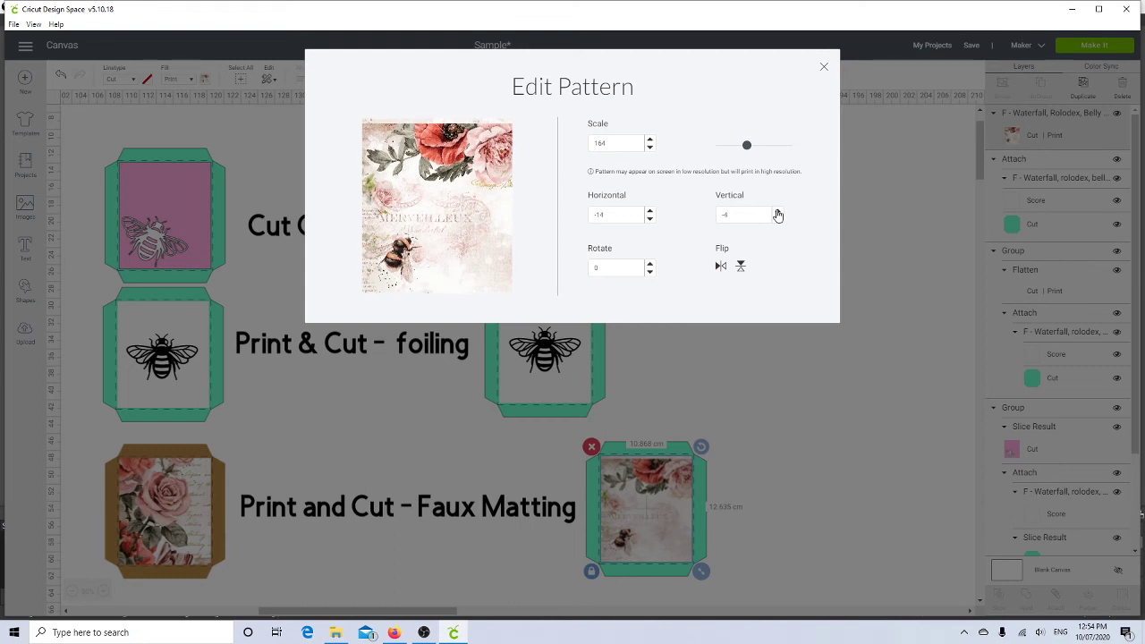
left_click(778, 215)
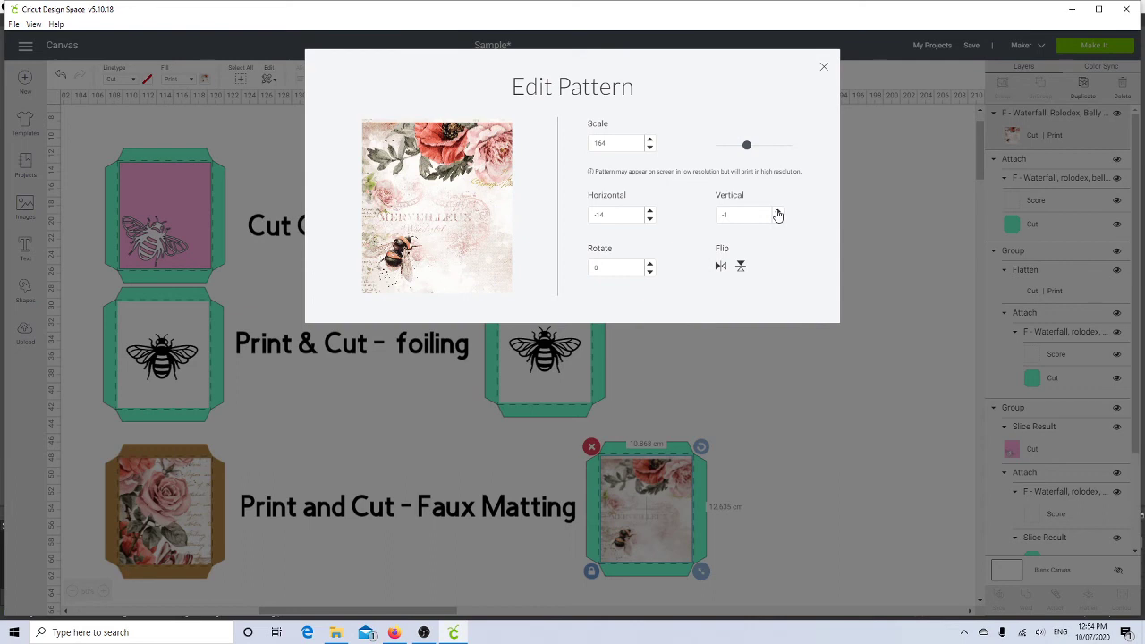
left_click(778, 215)
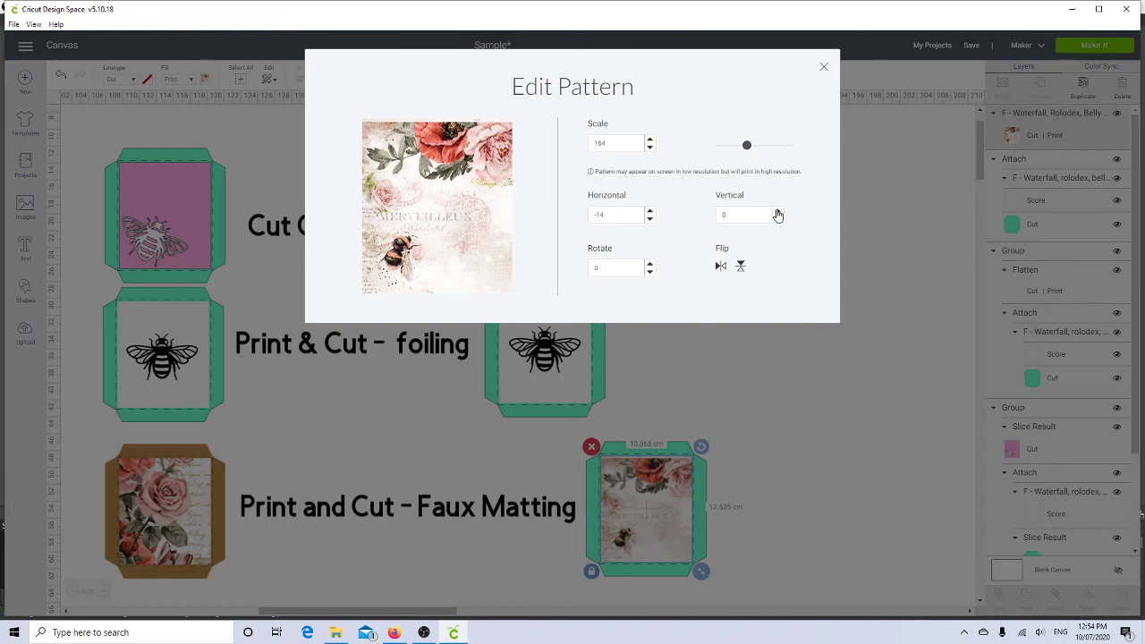
left_click(777, 214)
left_click(777, 215)
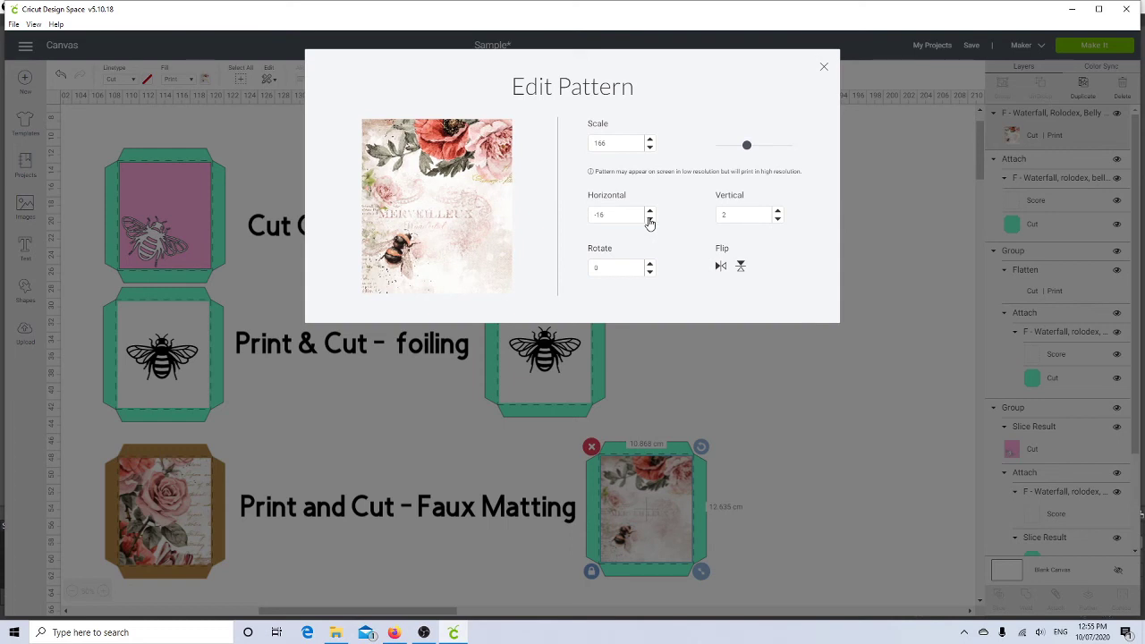
left_click(651, 222)
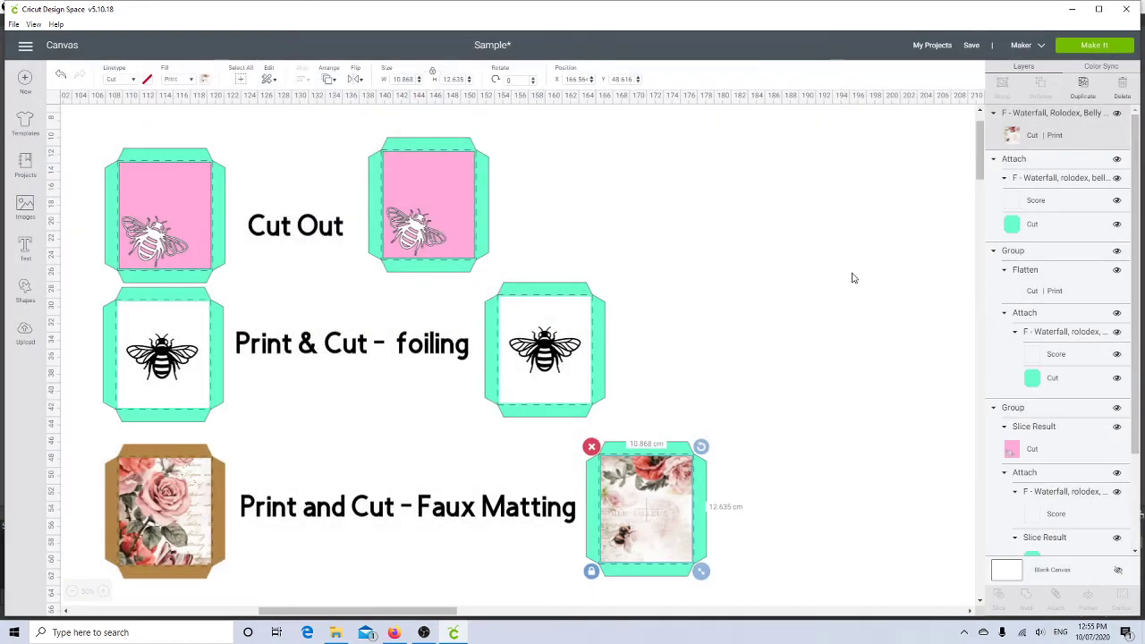
- Detach the score lines from the mint base behind the patterned panel
scroll(773, 425, "down", 3)
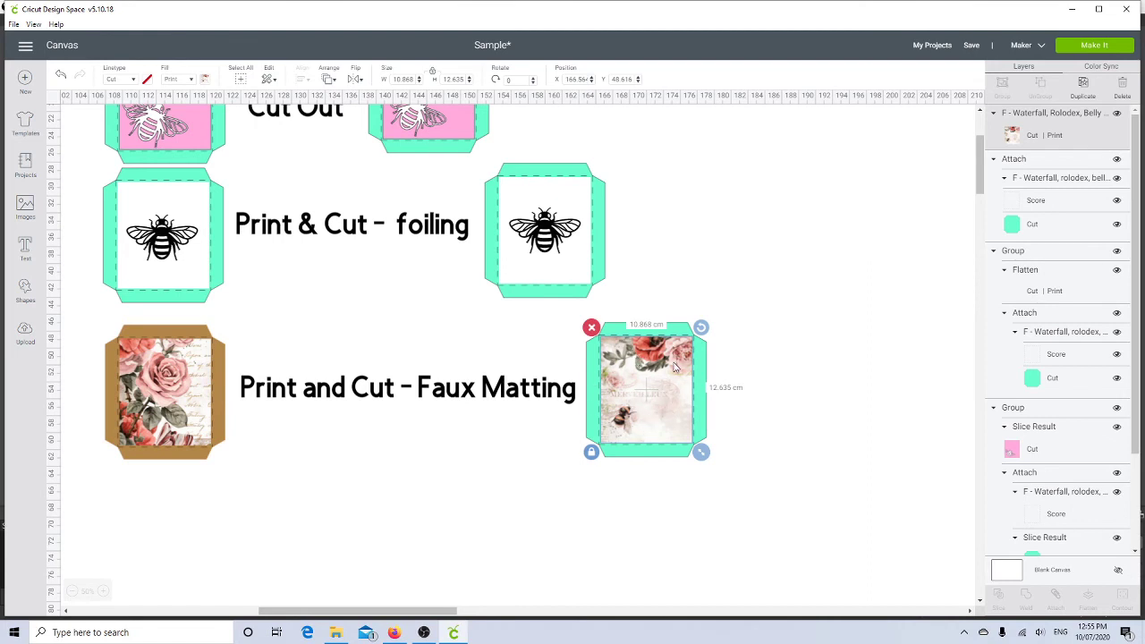
left_click(757, 362)
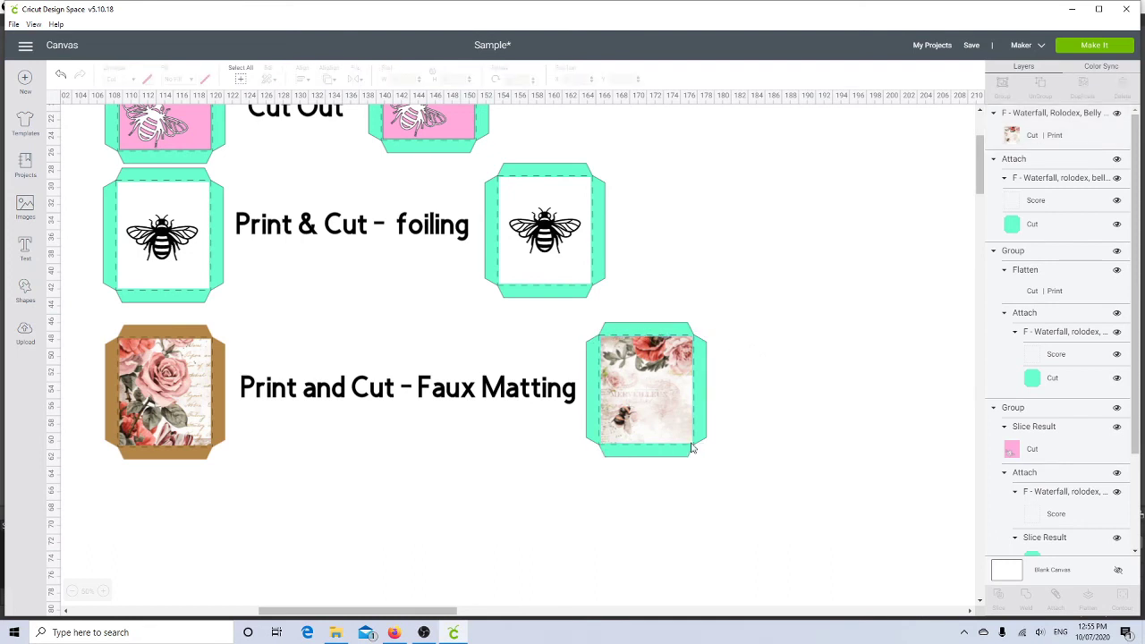
left_click(662, 335)
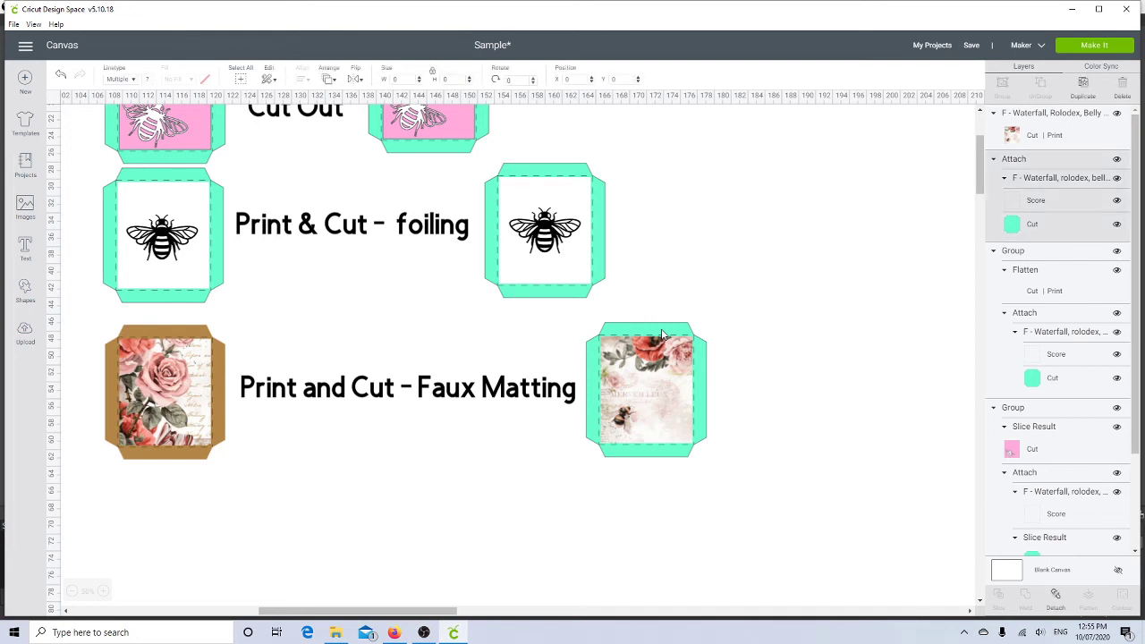
left_click(666, 326)
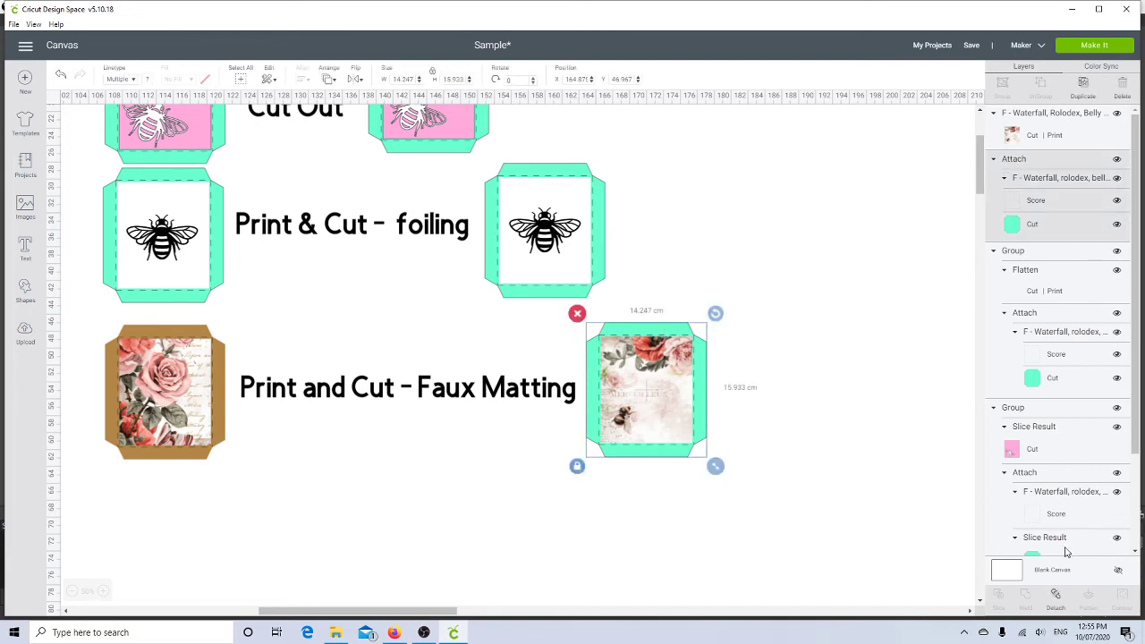
left_click(1057, 597)
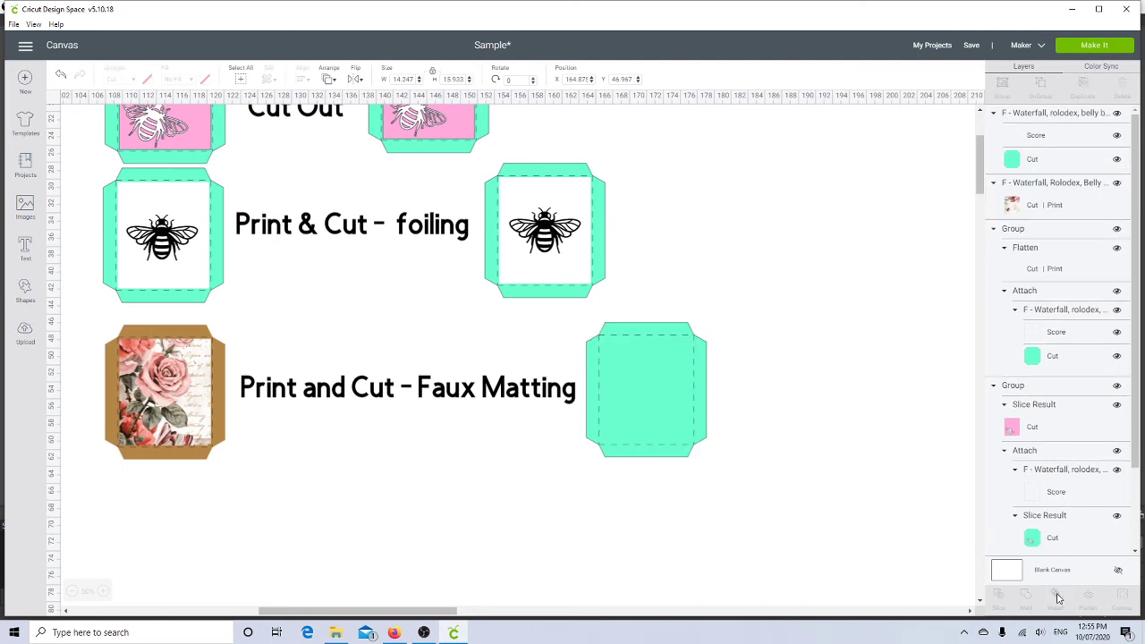
- Ungroup the mint base from its score lines and hide the score layer
left_click(1014, 139)
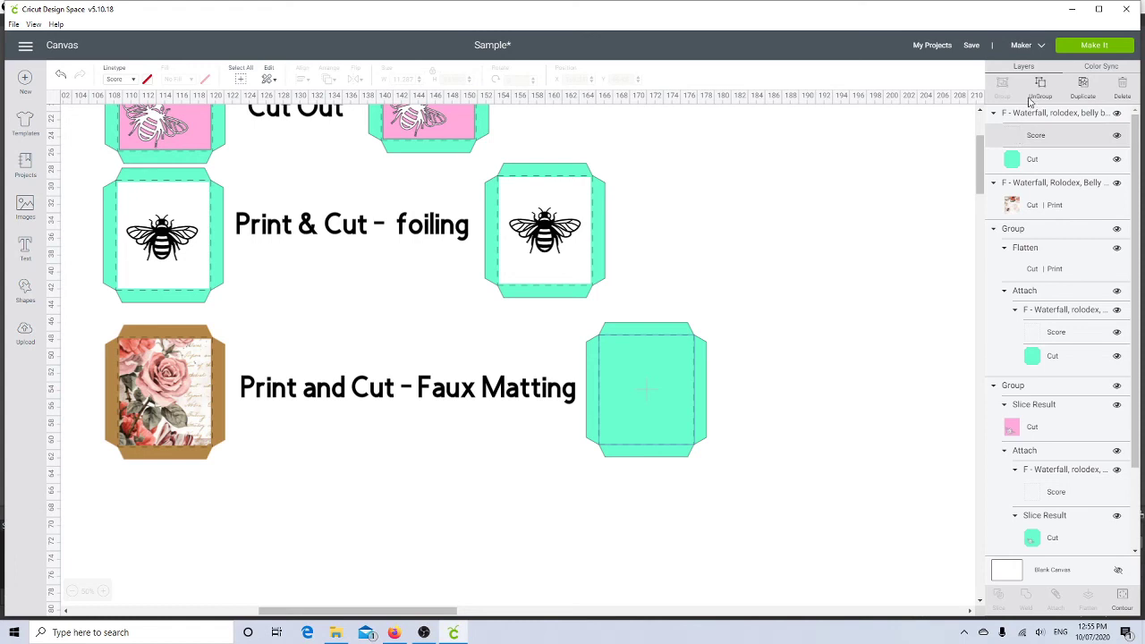
left_click(1011, 119)
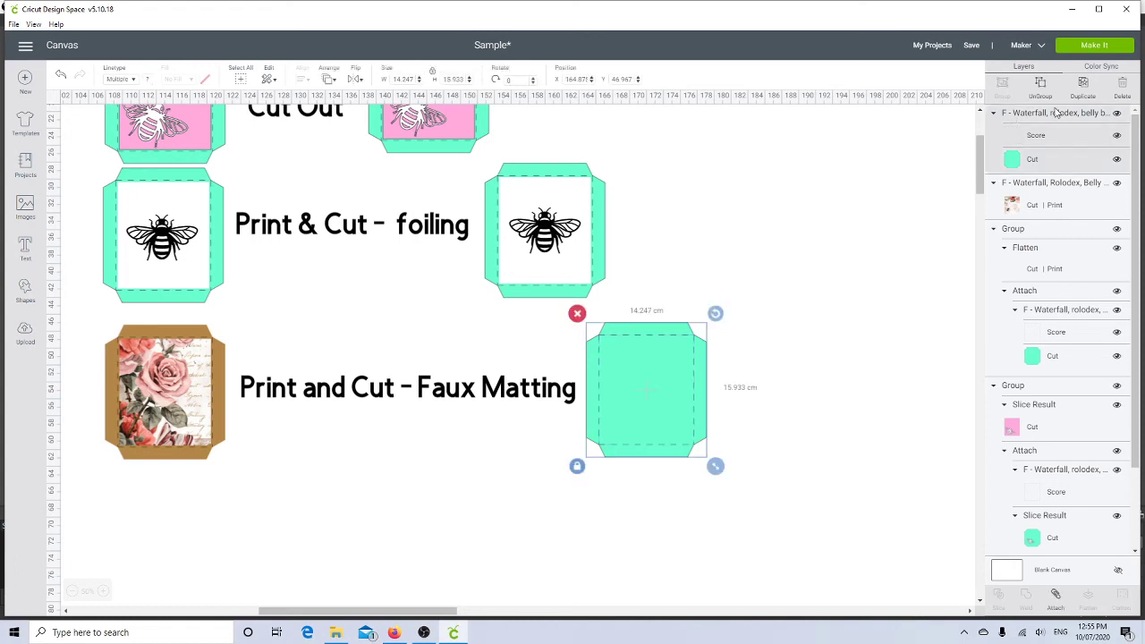
left_click(1041, 85)
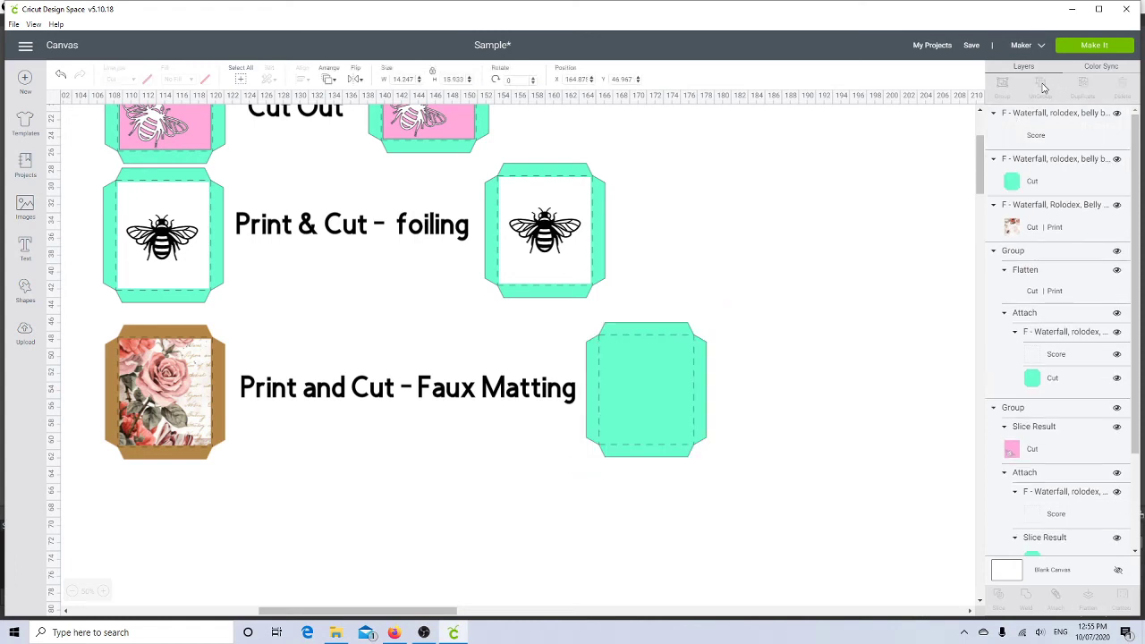
left_click(1117, 115)
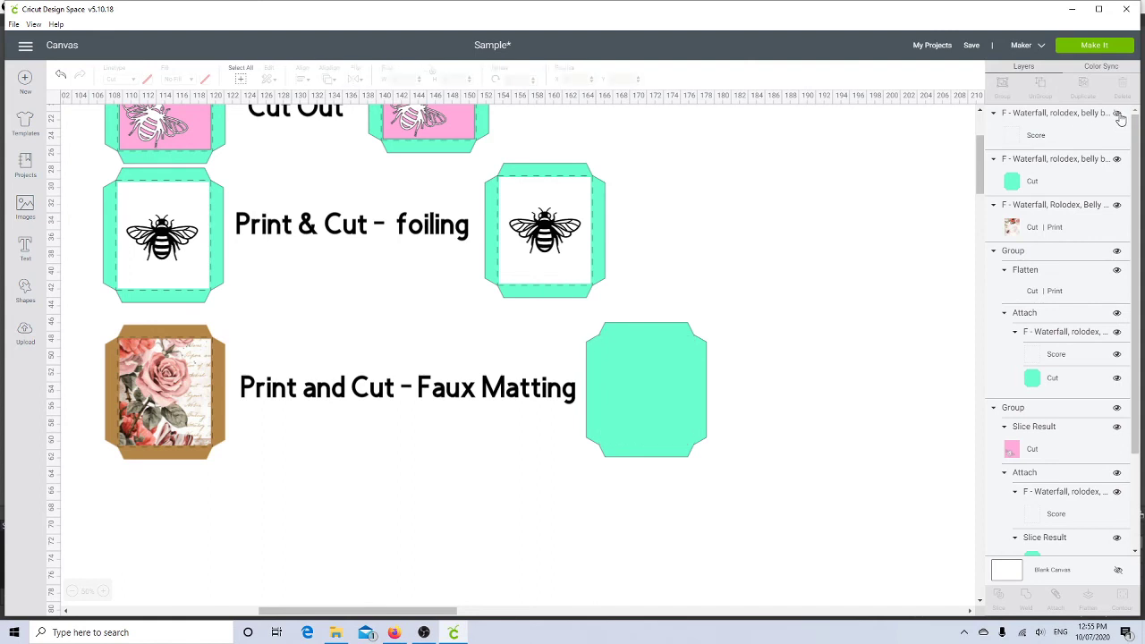
- Set the mint base shape's fill to Print
left_click(660, 362)
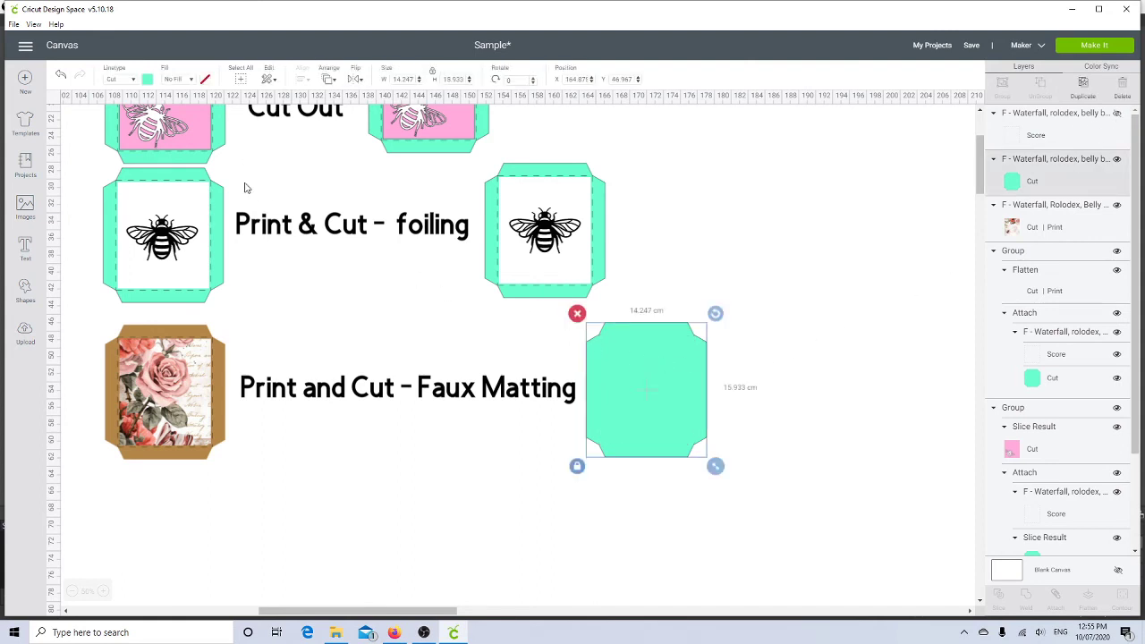
left_click(177, 80)
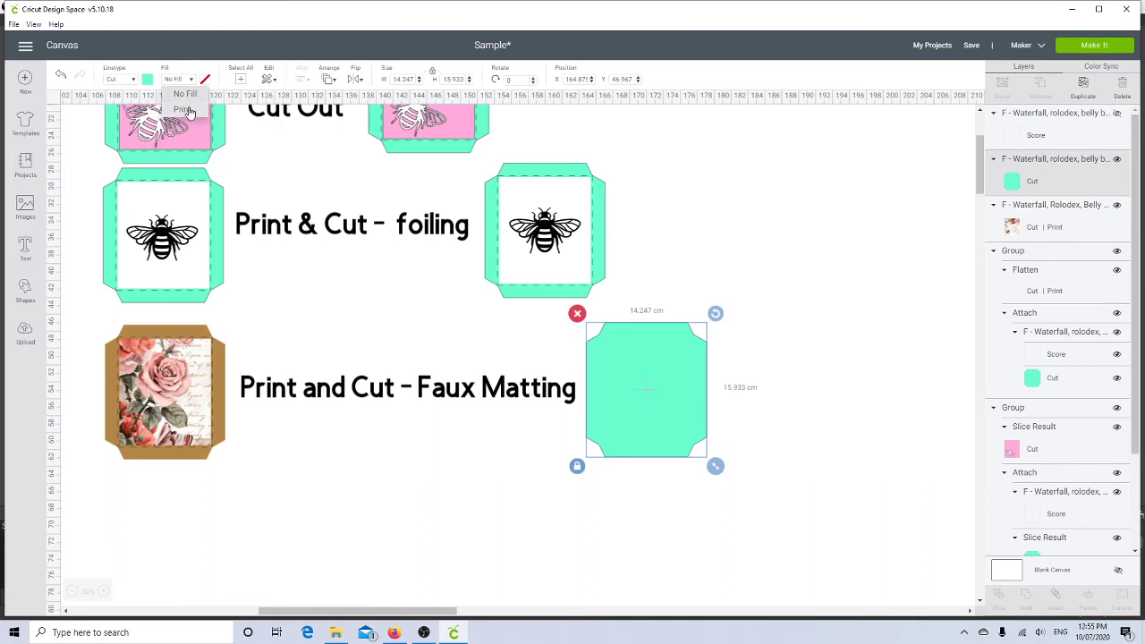
left_click(190, 110)
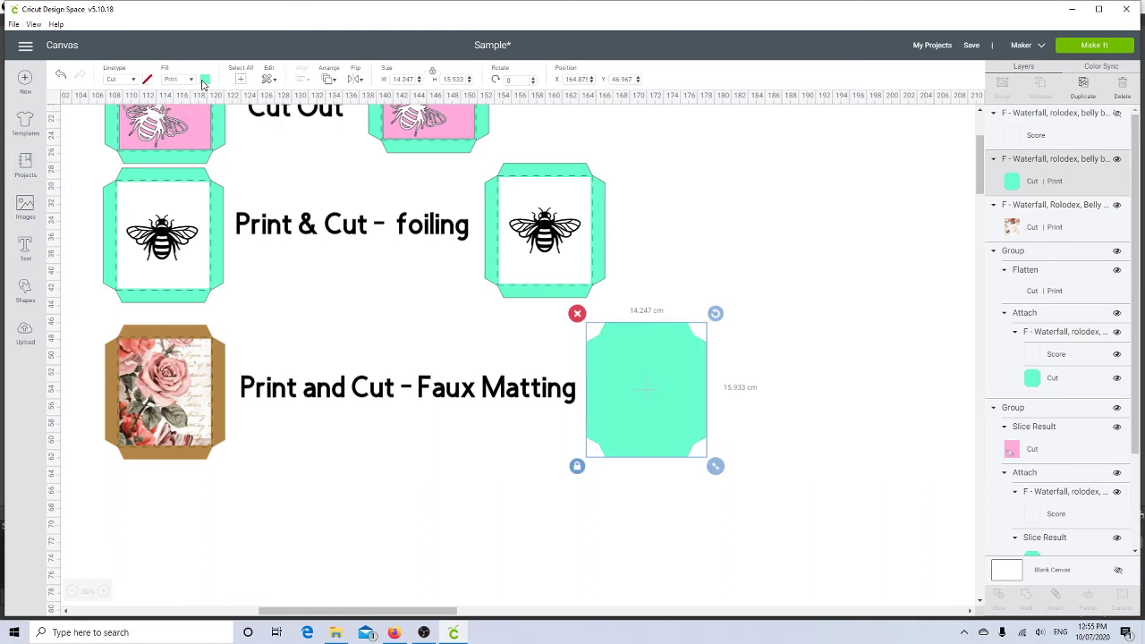
- Set the mint base shape's print colour to the medium brown #a77634
left_click(205, 80)
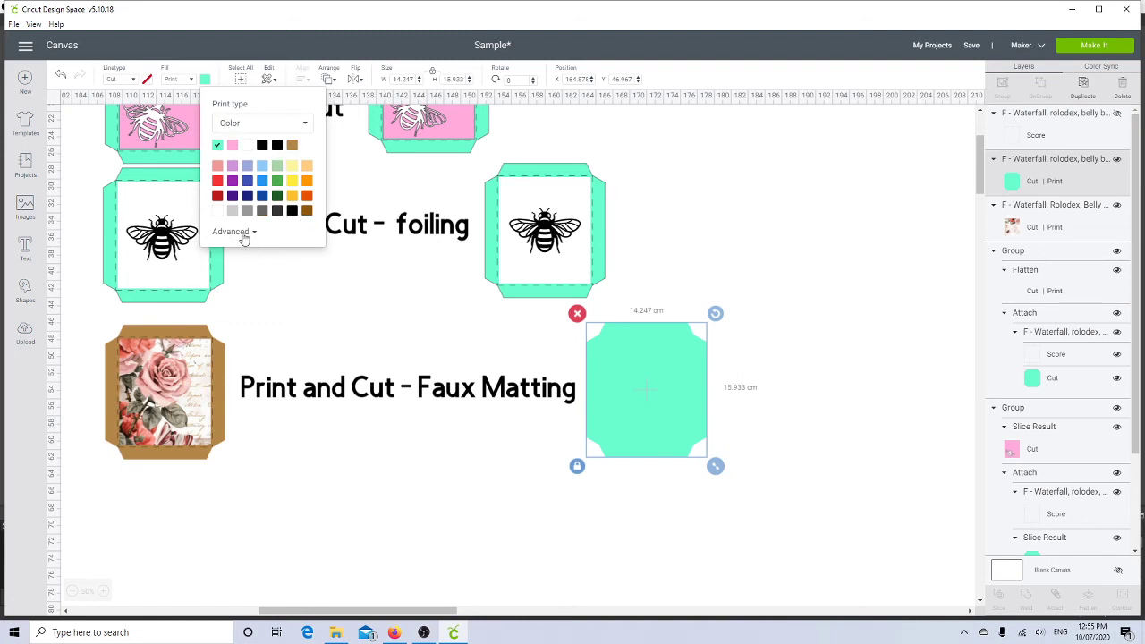
left_click(307, 211)
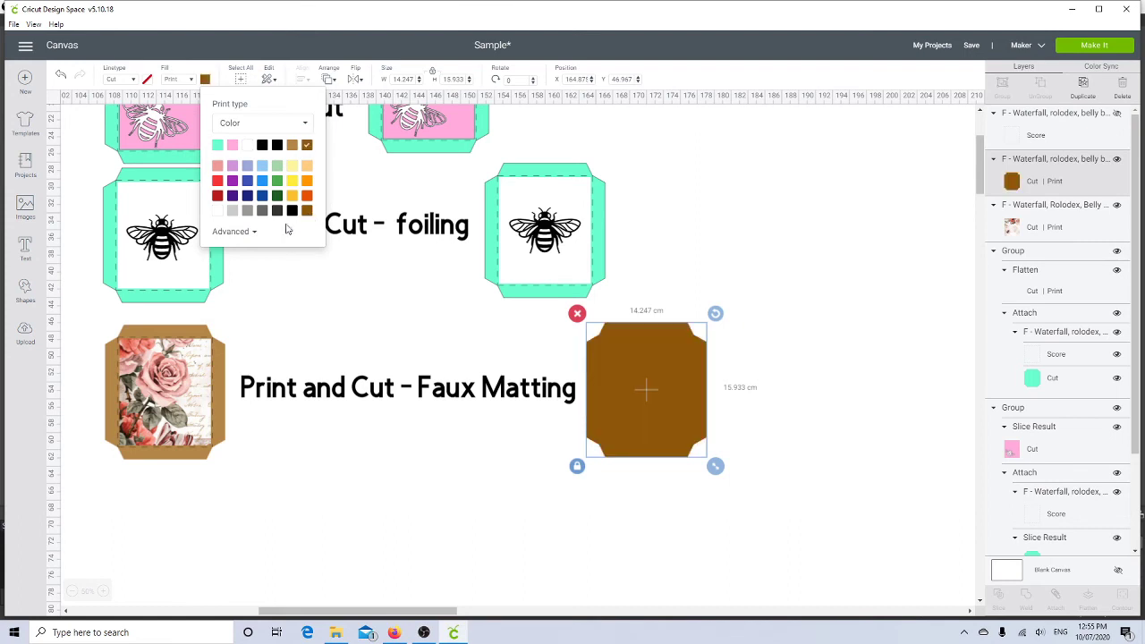
left_click(244, 232)
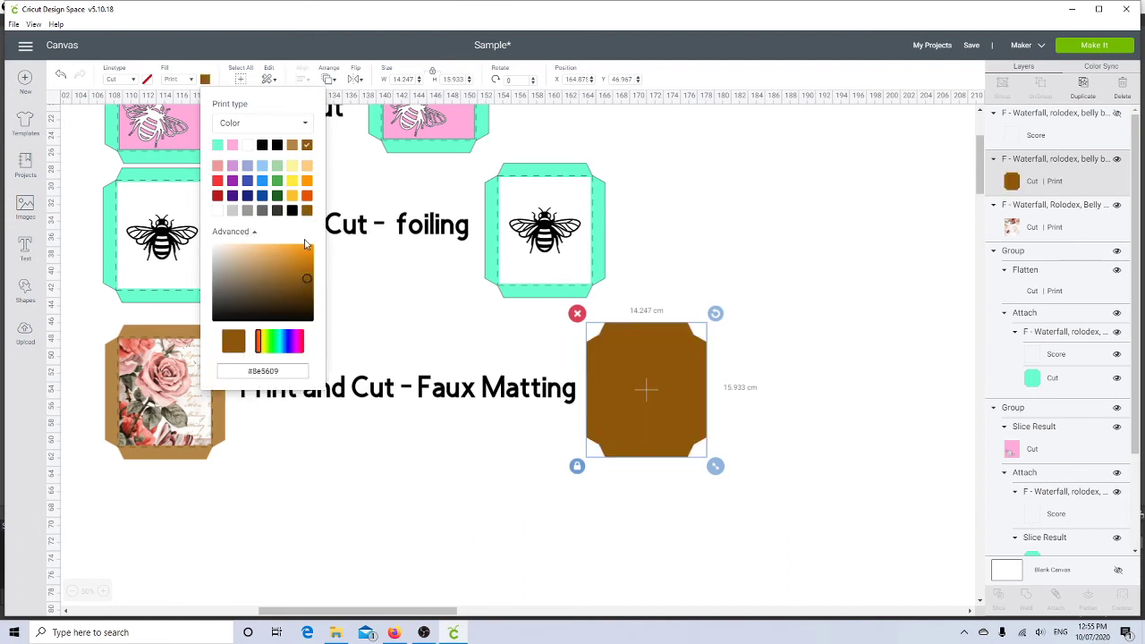
left_click_drag(307, 280, 289, 273)
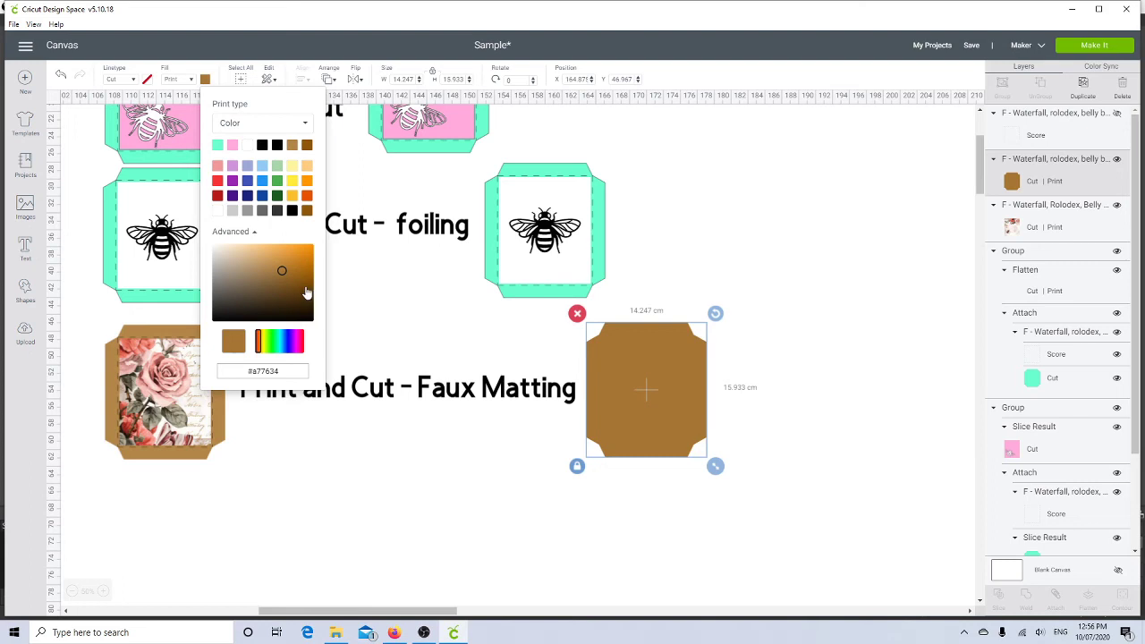
left_click(393, 296)
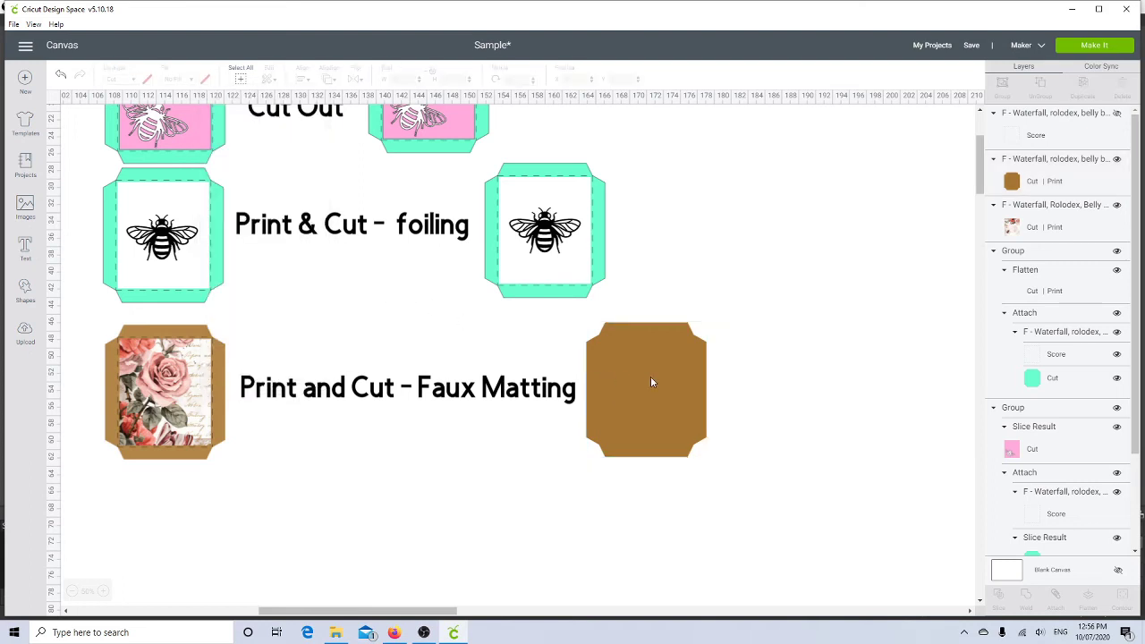
- Send the brown base to the back so it sits behind the floral patterned panel
left_click(1011, 226)
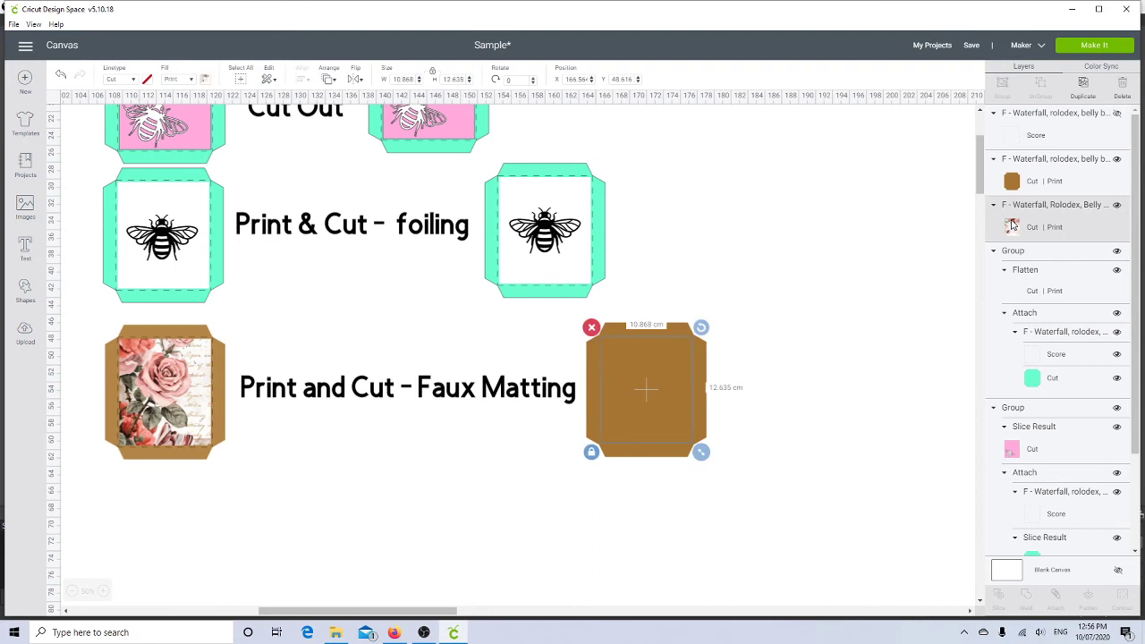
right_click(672, 337)
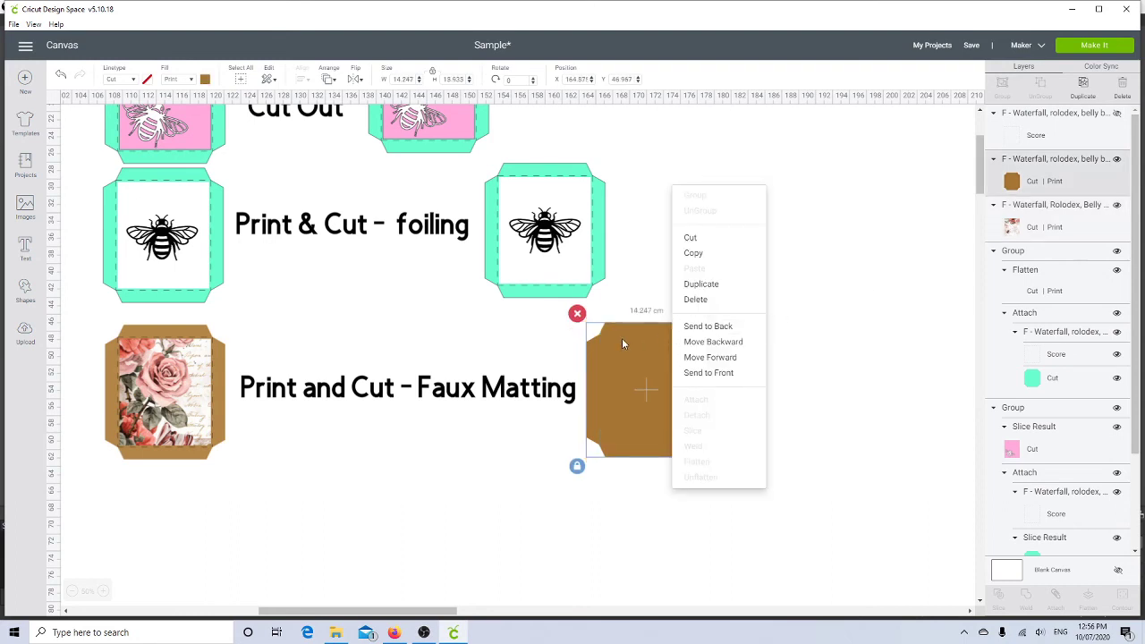
left_click(703, 328)
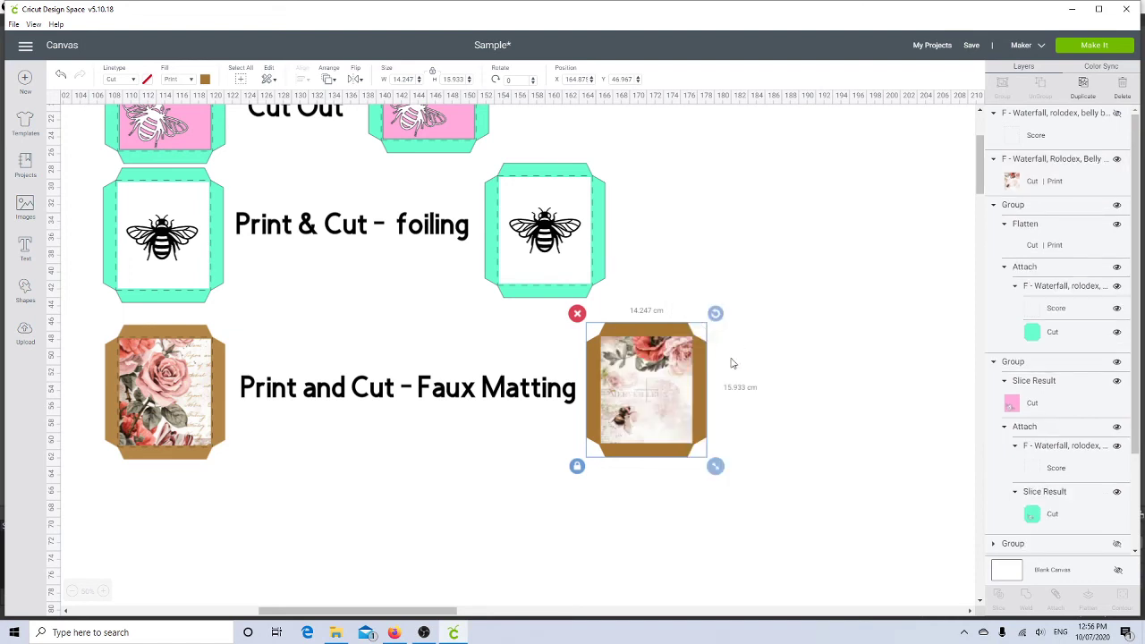
left_click(583, 367)
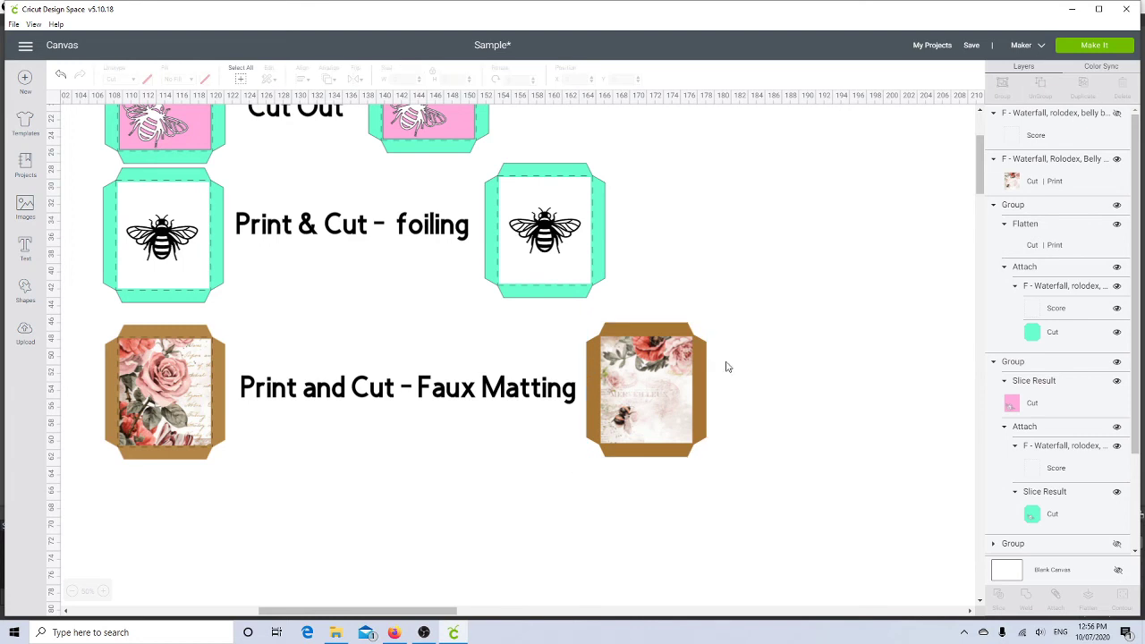
- Flatten the patterned panel and brown base into one printable image and send it to the back
left_click_drag(732, 438, 584, 463)
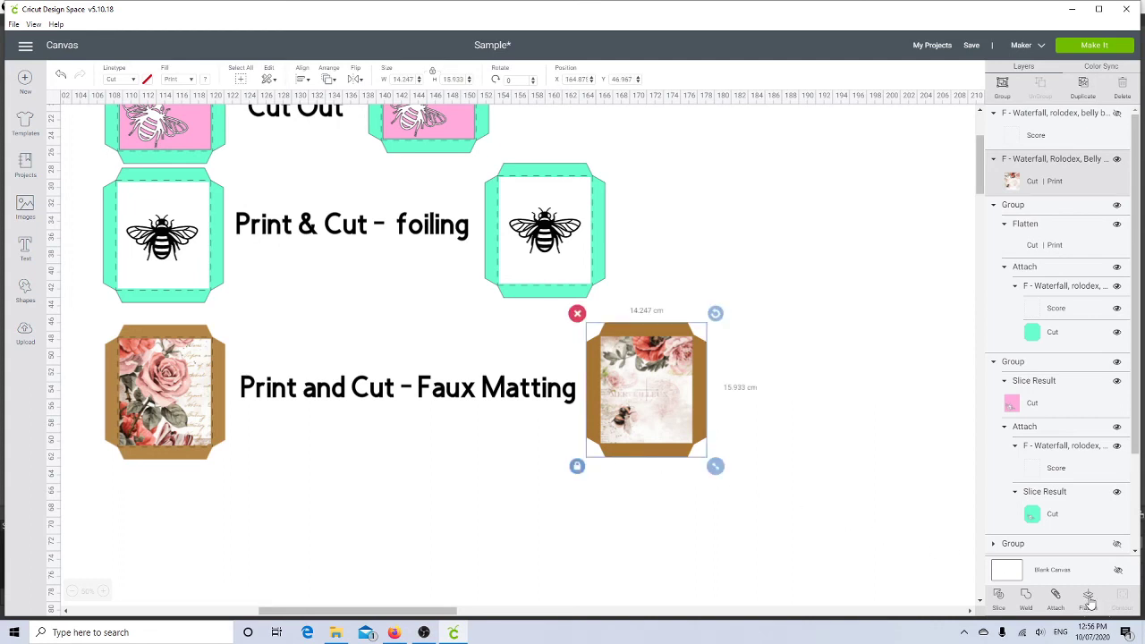
left_click(1089, 601)
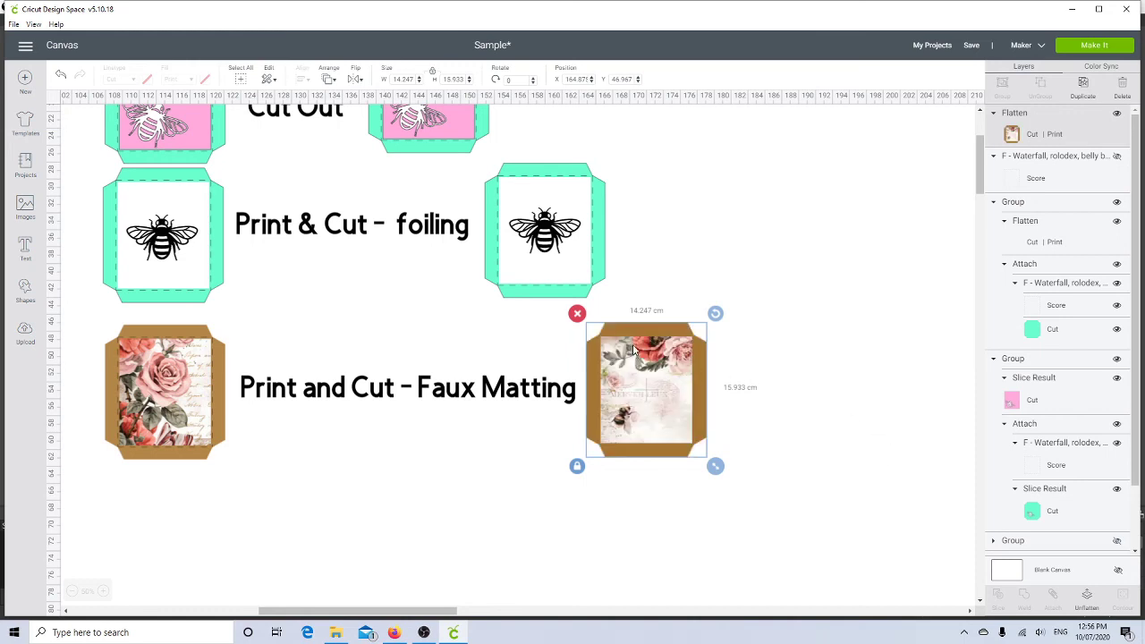
right_click(635, 335)
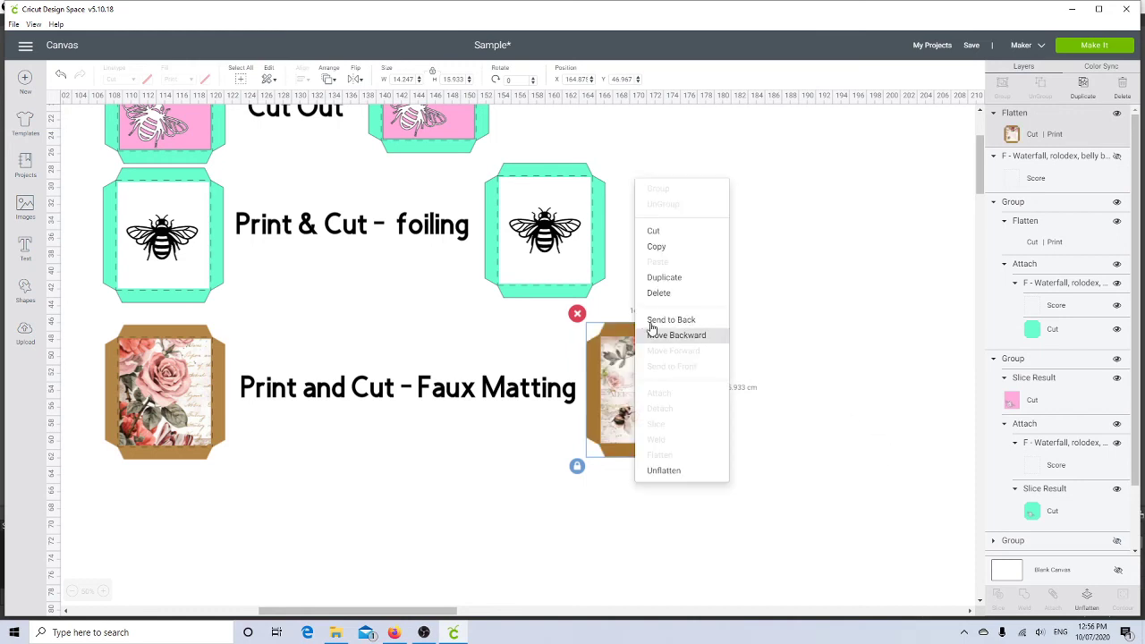
left_click(671, 320)
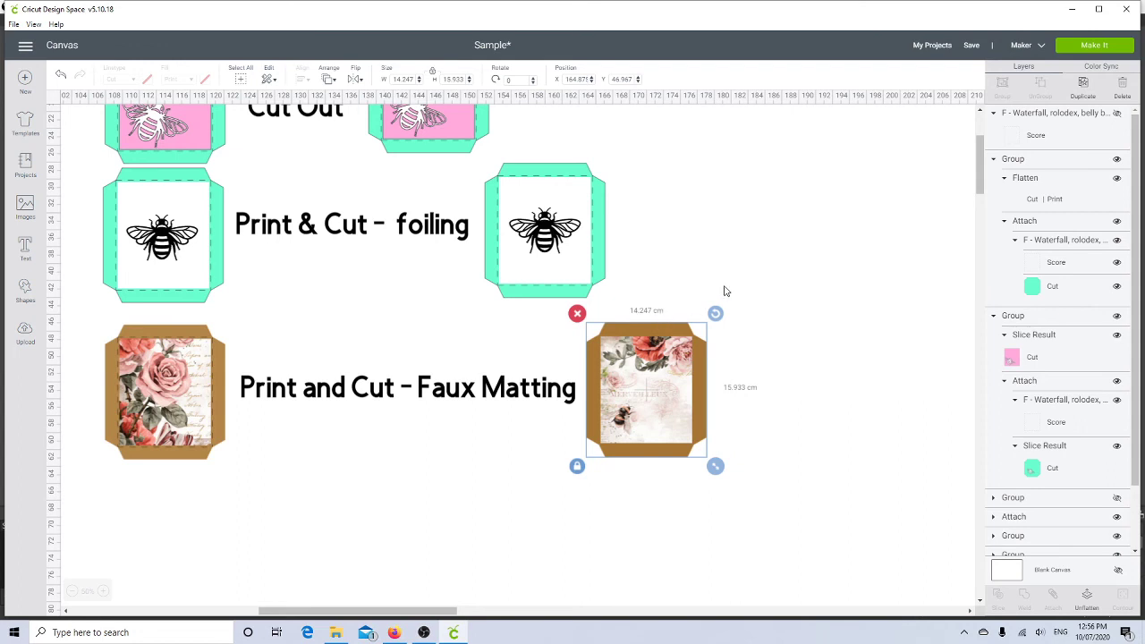
- Unhide the score layer and attach its score lines to the flattened faux matting page
left_click(1114, 119)
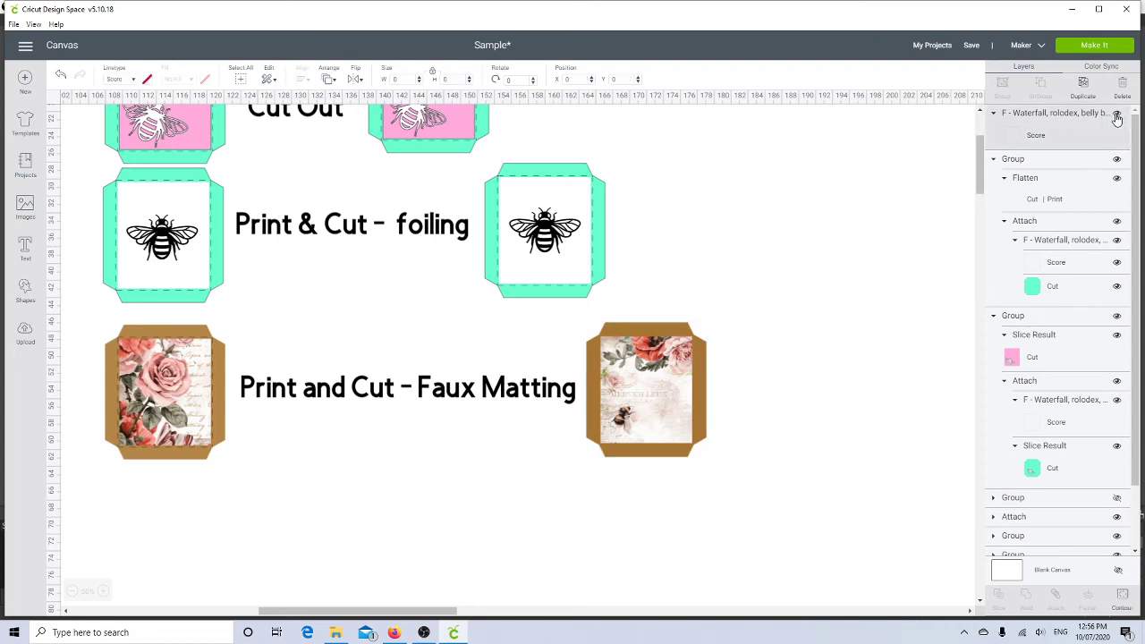
left_click(838, 466)
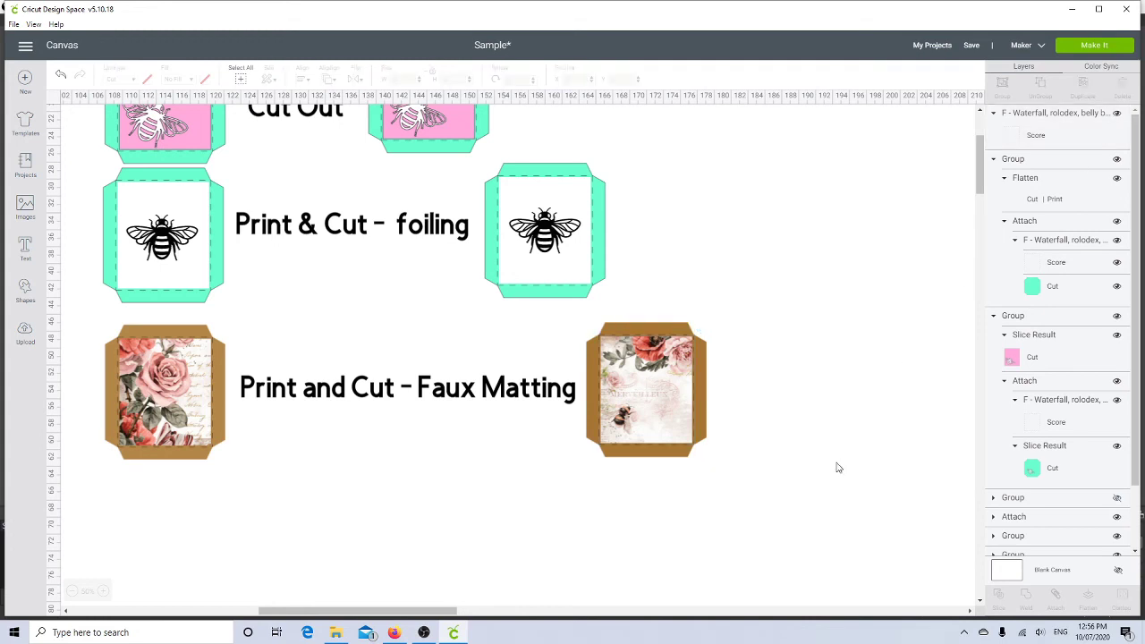
left_click_drag(718, 323, 581, 477)
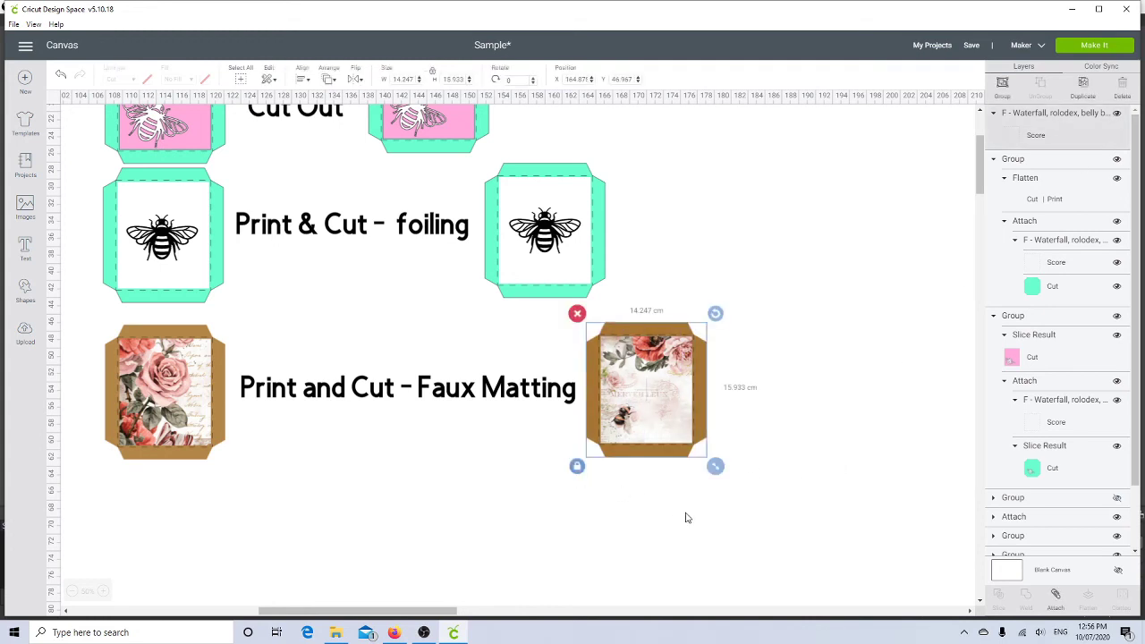
left_click(1056, 595)
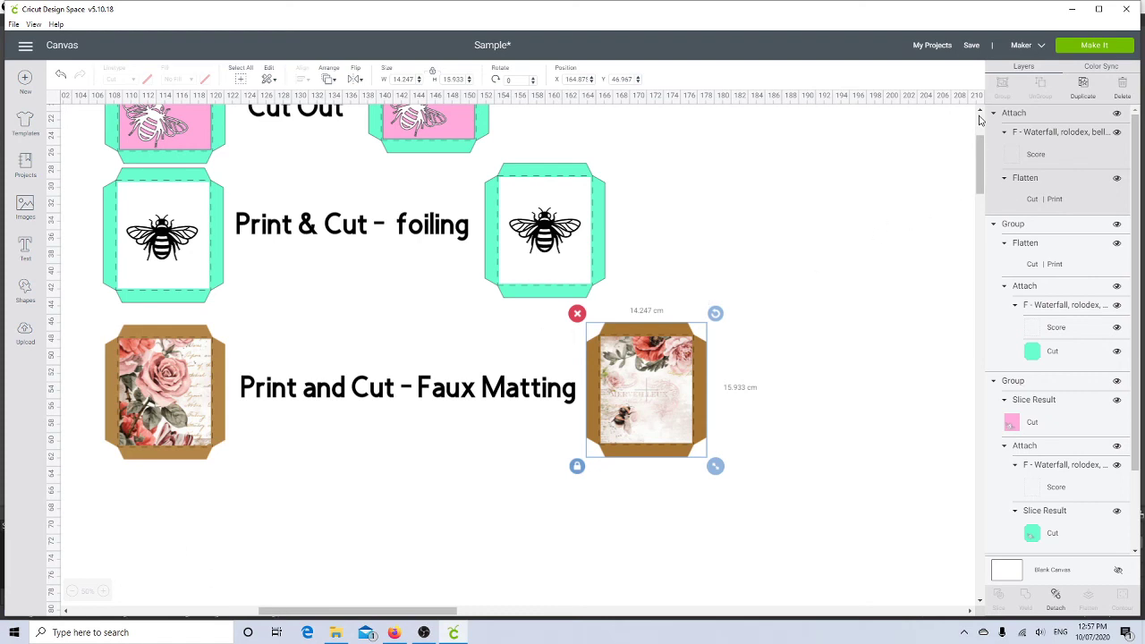
- Group the three original sample pages with their text labels and hide that group
scroll(340, 320, "down", 2)
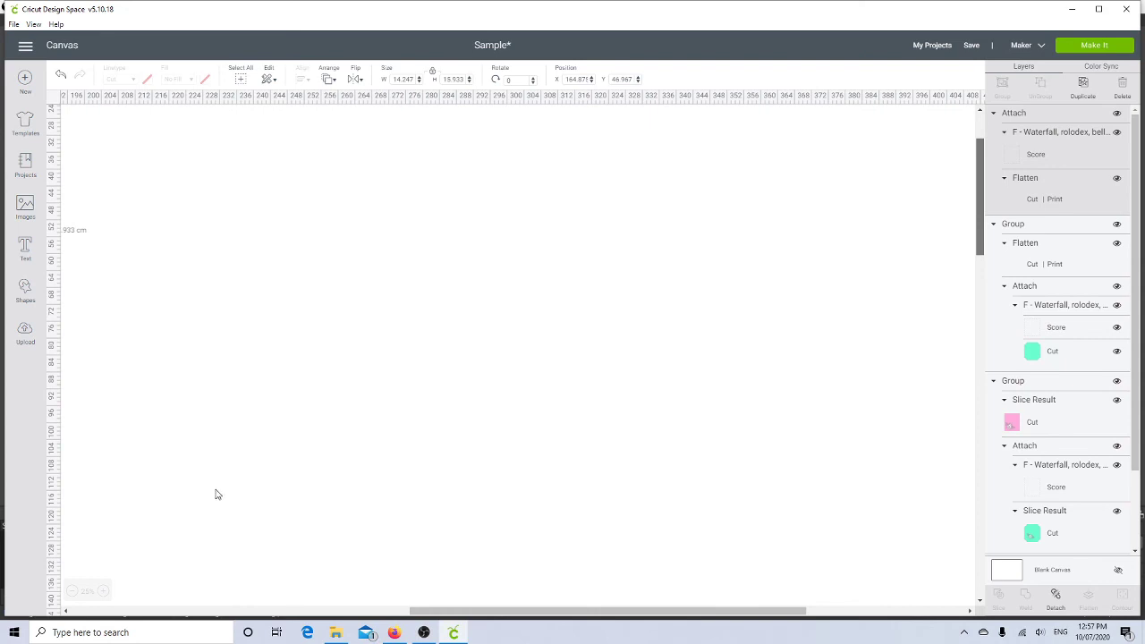
left_click_drag(403, 612, 391, 614)
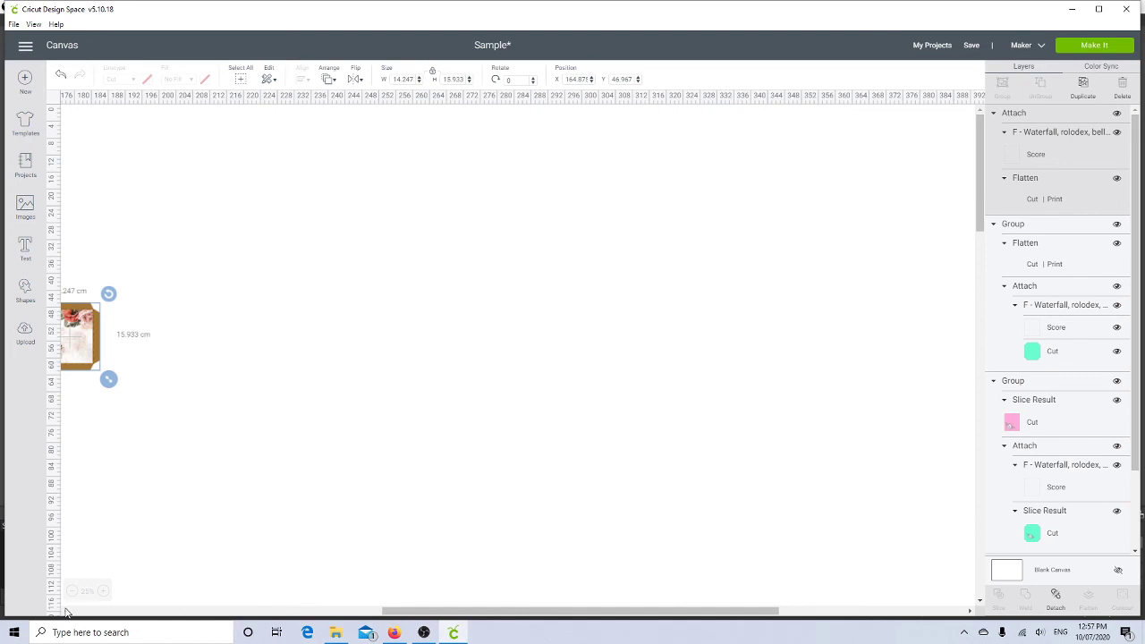
scroll(65, 610, "left", 10)
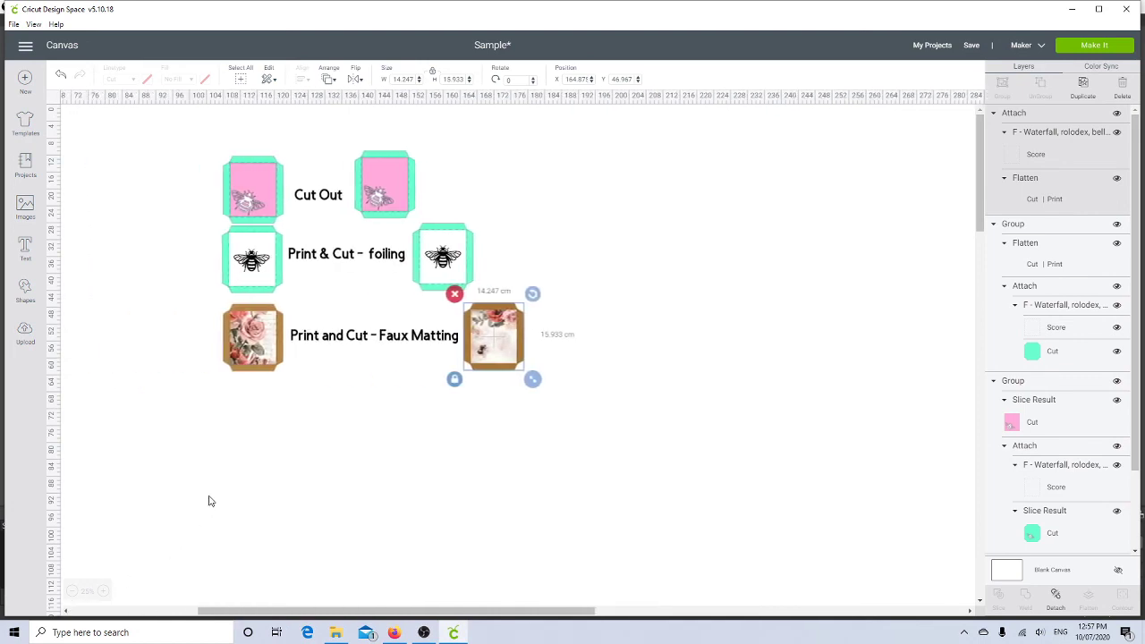
left_click_drag(205, 139, 315, 366)
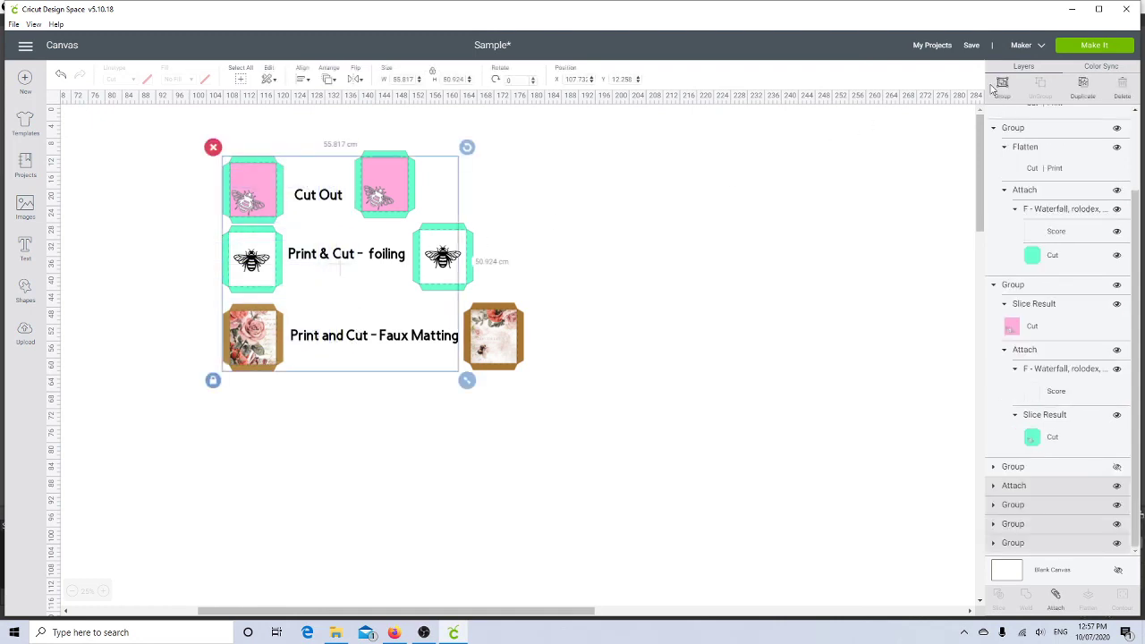
left_click(1002, 88)
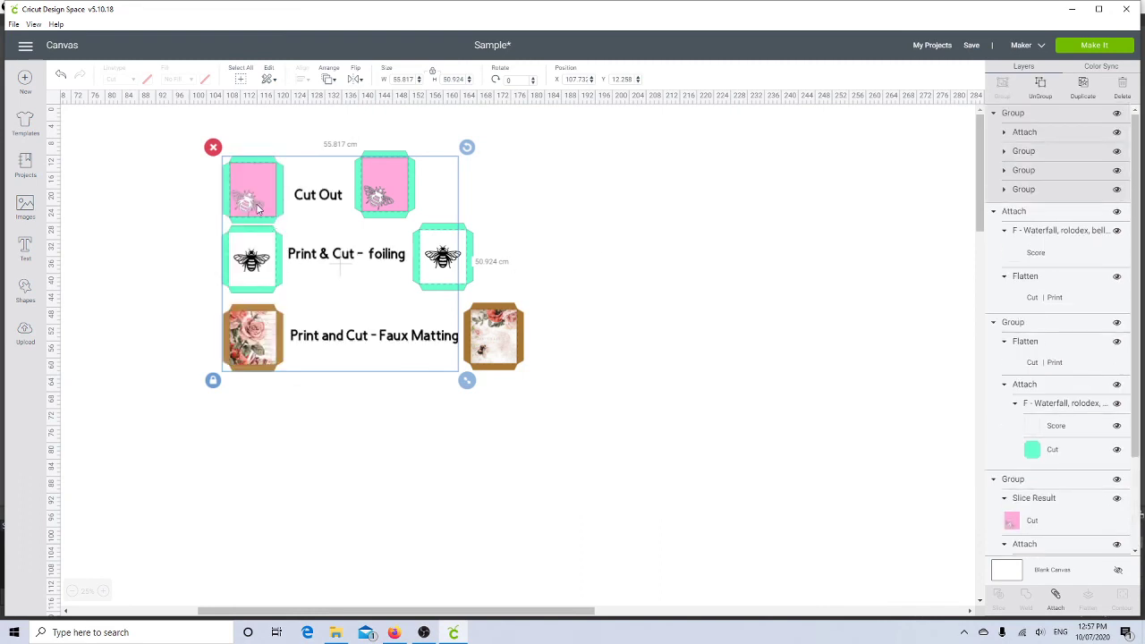
left_click(1116, 114)
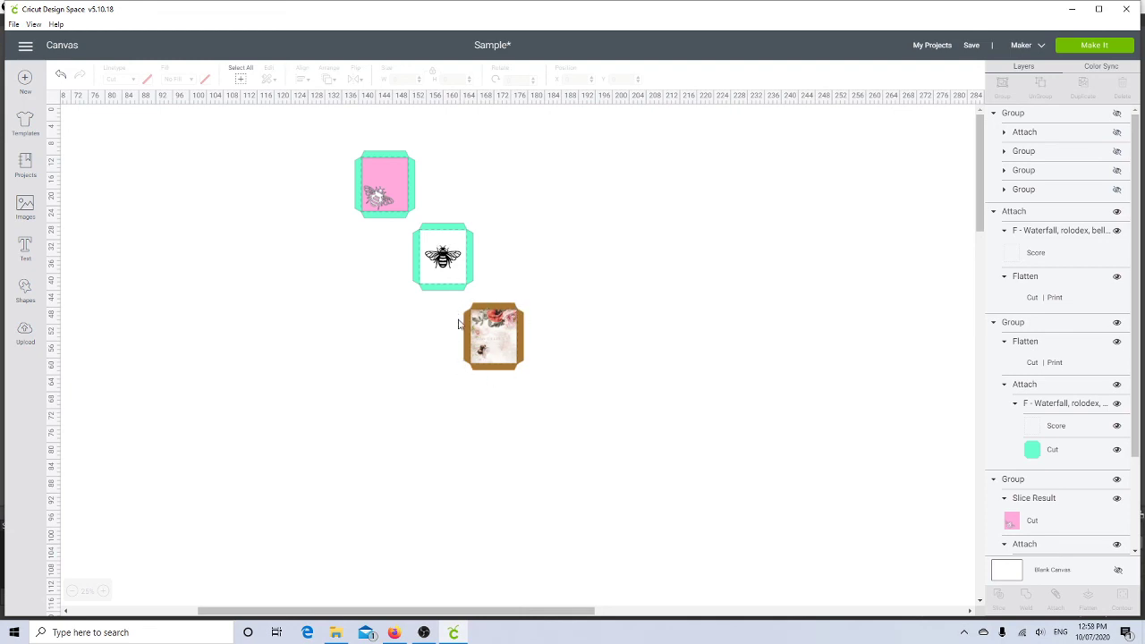
- Preview the project's print, score and cut layout on each of the four mats, and return to the canvas
left_click(1074, 50)
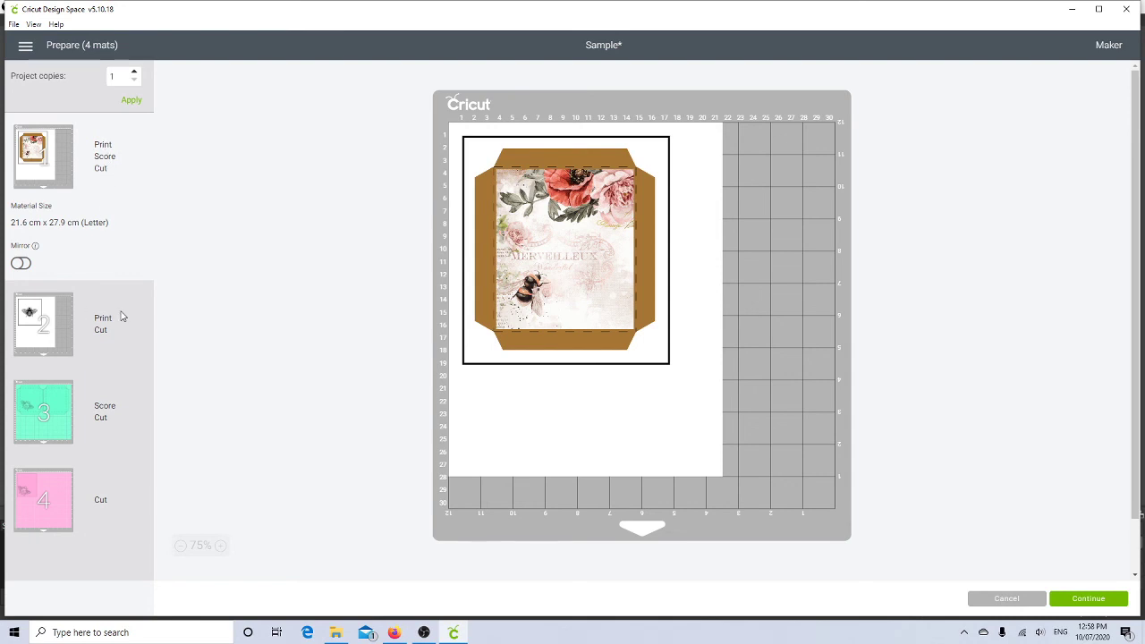
left_click(33, 324)
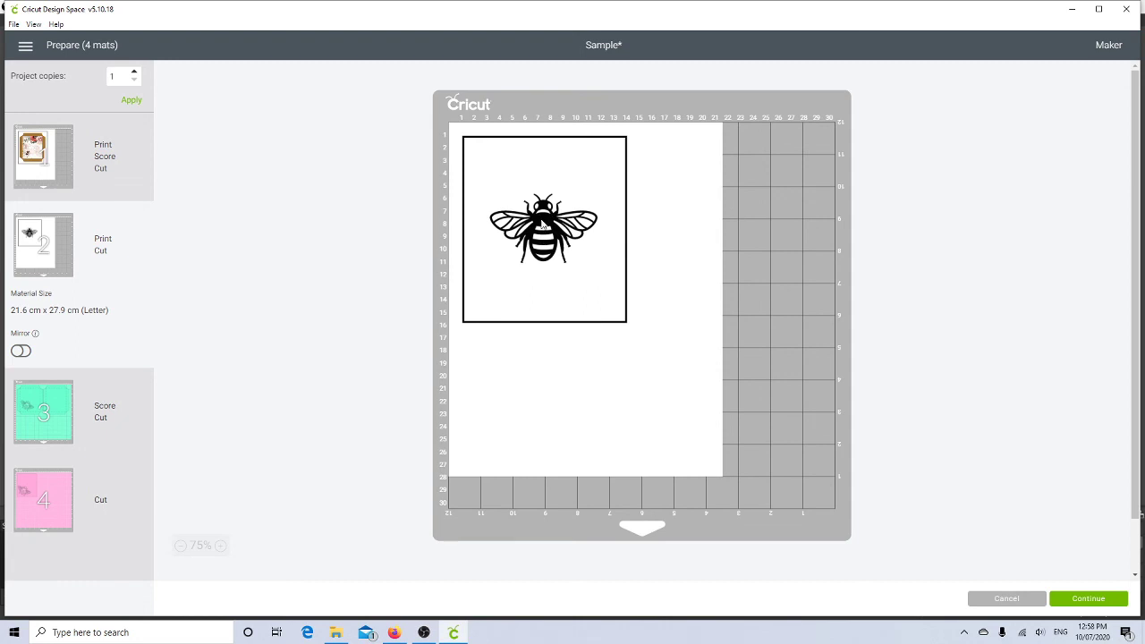
left_click(42, 409)
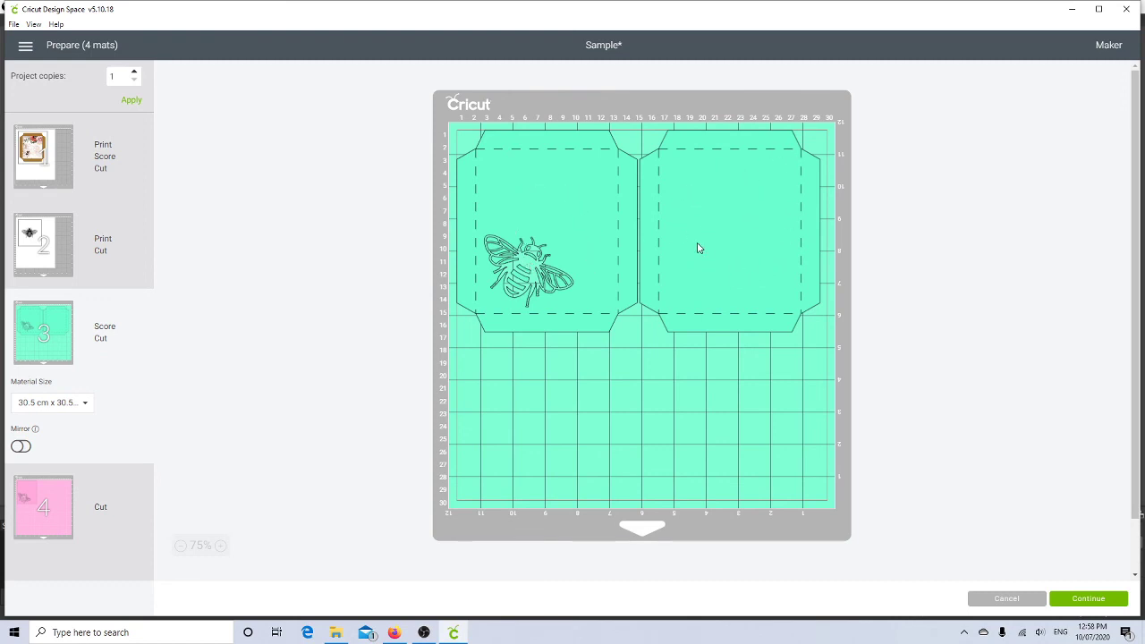
left_click(61, 505)
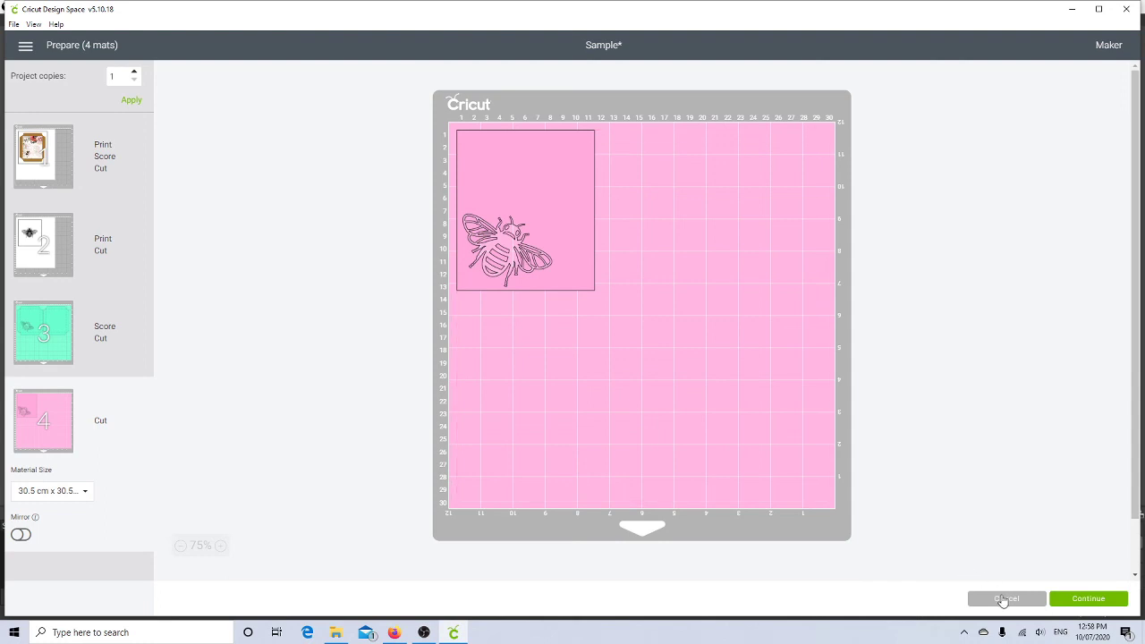
left_click(1004, 598)
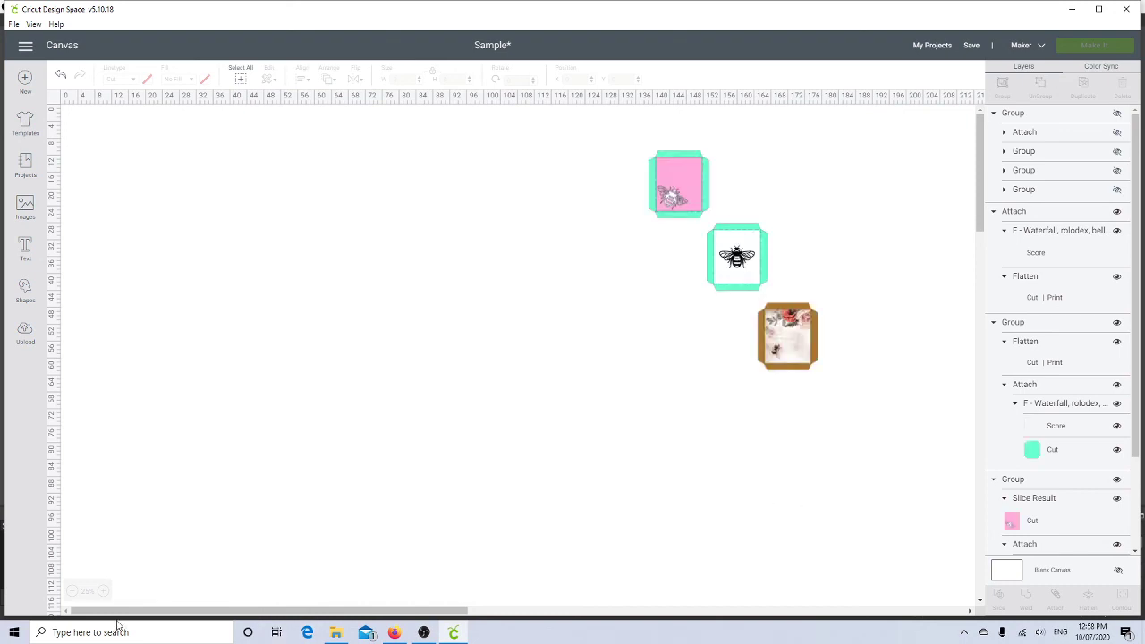
- Examine the cut-out, foiling and faux matting pages up close on the canvas
left_click(103, 592)
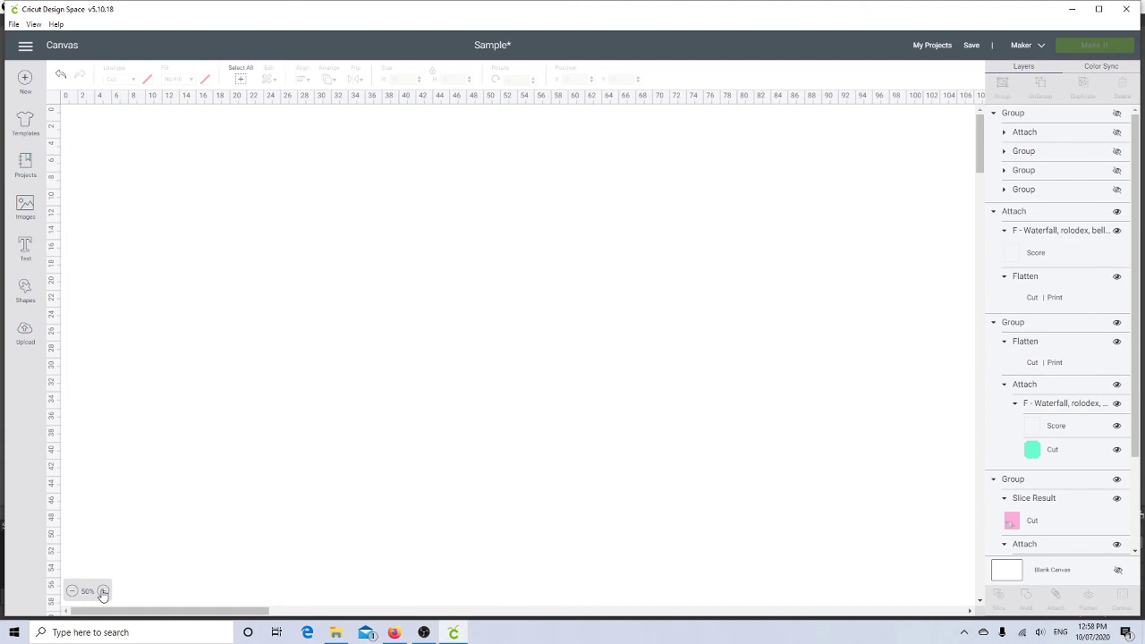
left_click(102, 592)
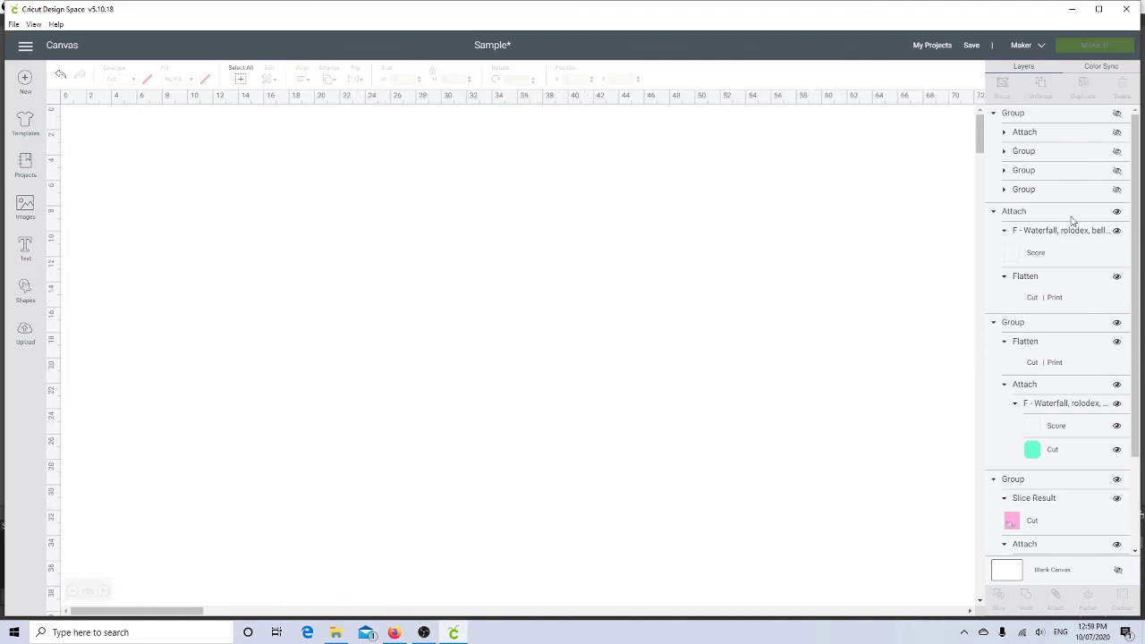
left_click_drag(160, 611, 385, 594)
scroll(381, 592, "down", 5)
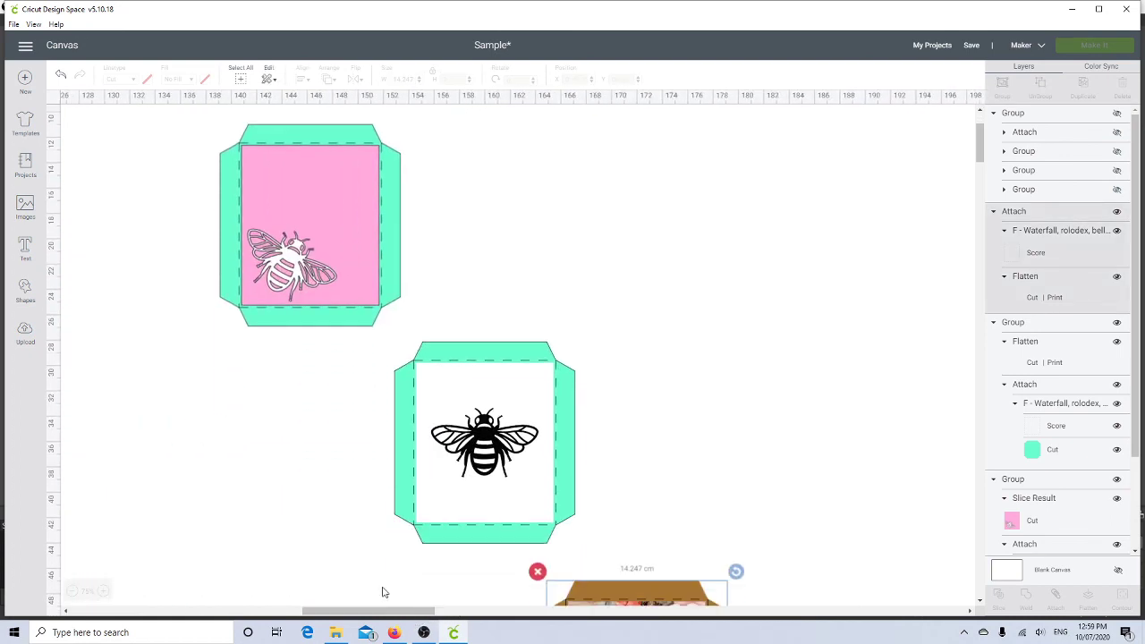
left_click(72, 591)
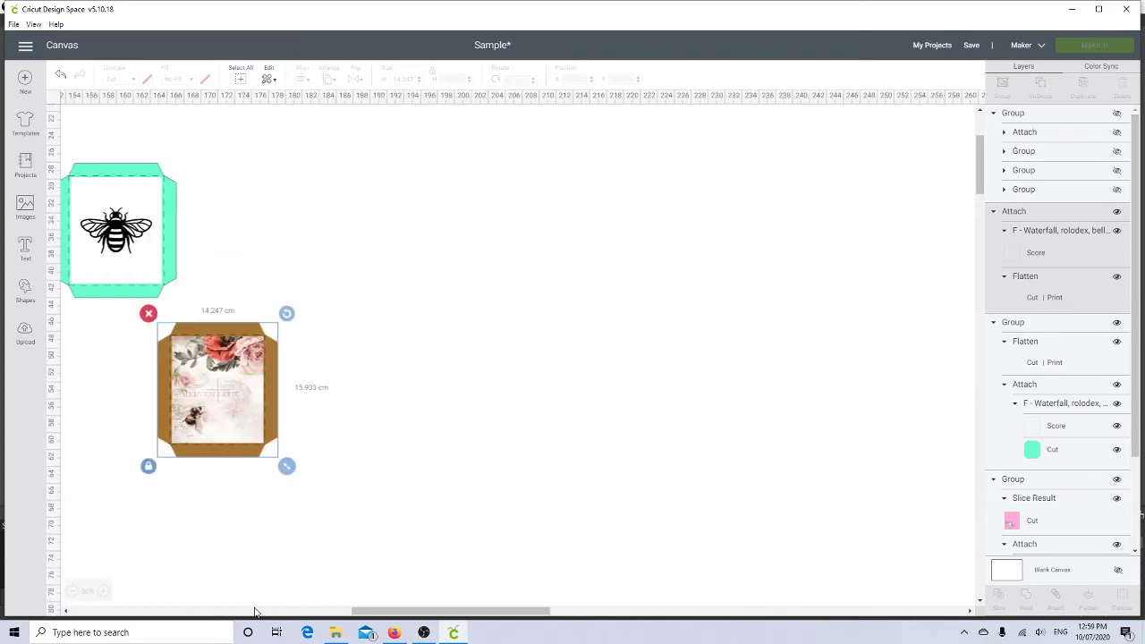
left_click_drag(362, 611, 307, 624)
left_click(305, 618)
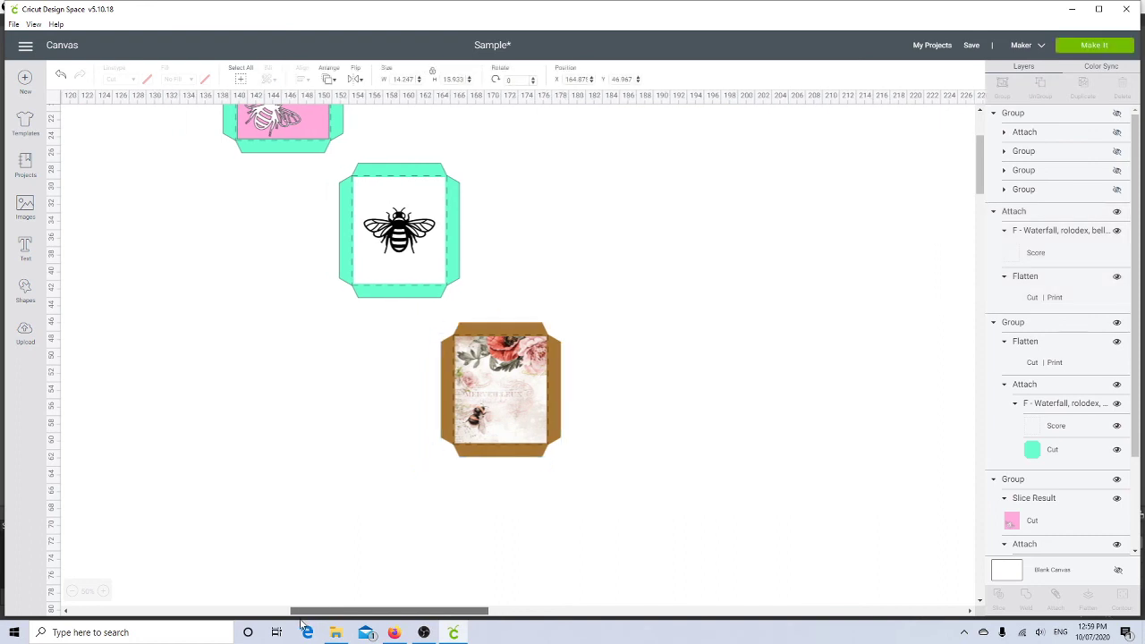
scroll(235, 571, "up", 1)
scroll(236, 570, "left", 1)
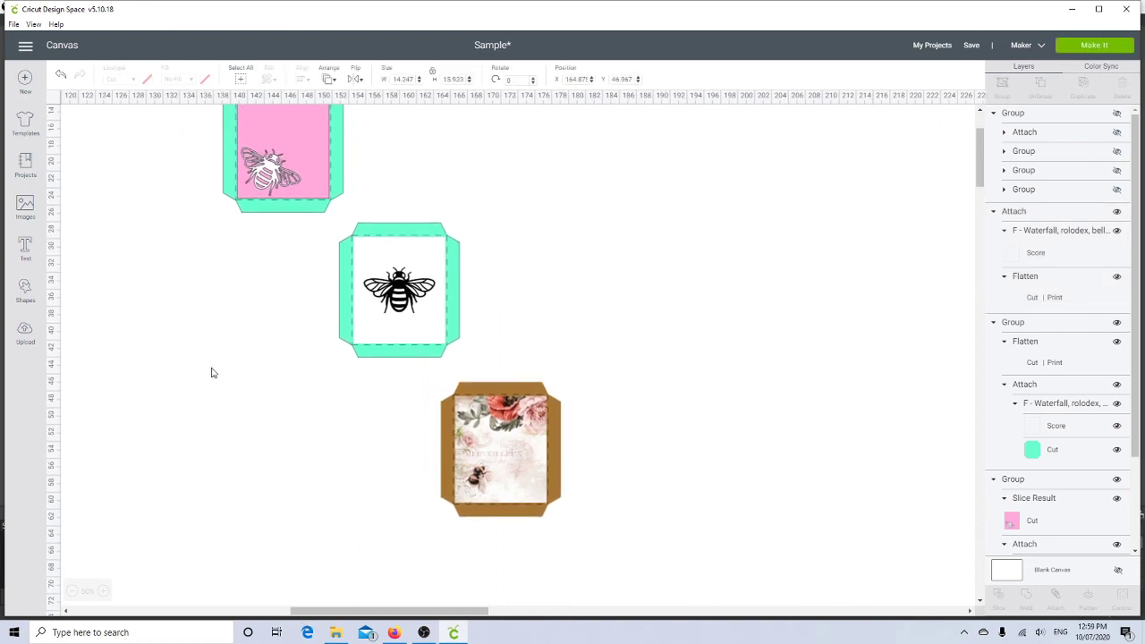